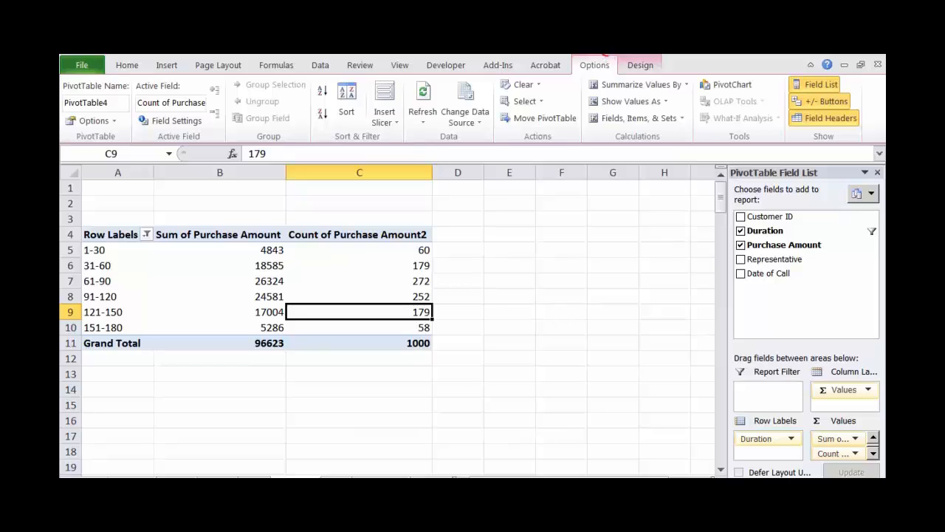
drag(612, 59, 608, 58)
mouse_move(387, 68)
mouse_down()
mouse_move(363, 69)
mouse_move(365, 141)
mouse_move(420, 95)
mouse_move(381, 67)
mouse_up()
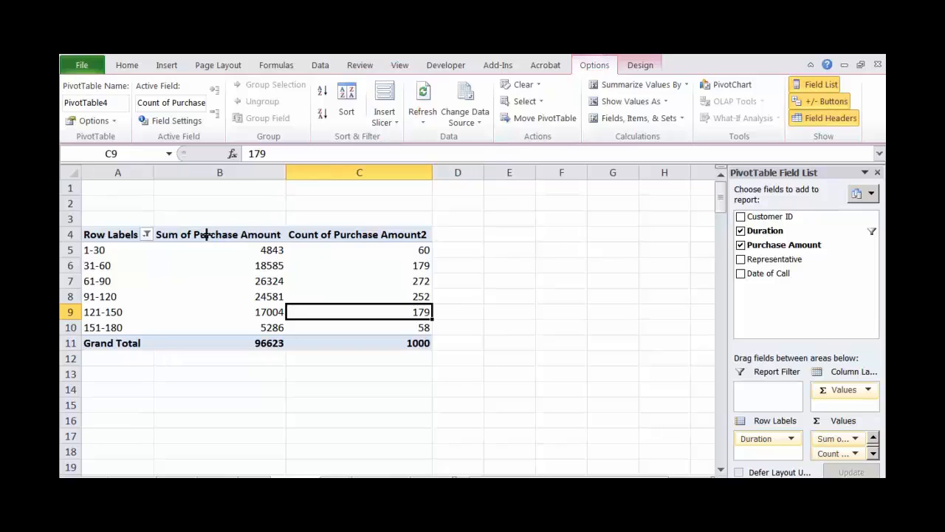
Filter the pivot table's row labels to hide the 1-30 and 31-60 durations.
click(146, 234)
click(146, 234)
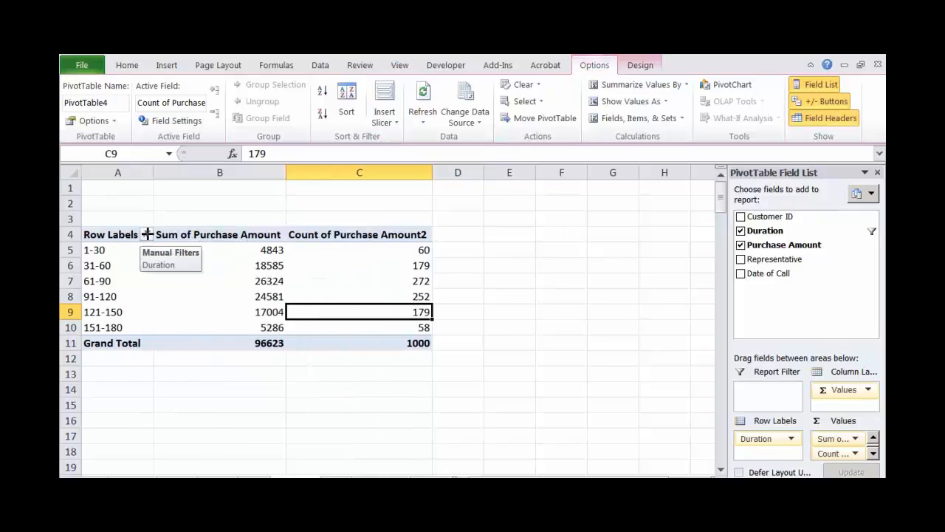
click(146, 234)
click(198, 387)
click(197, 398)
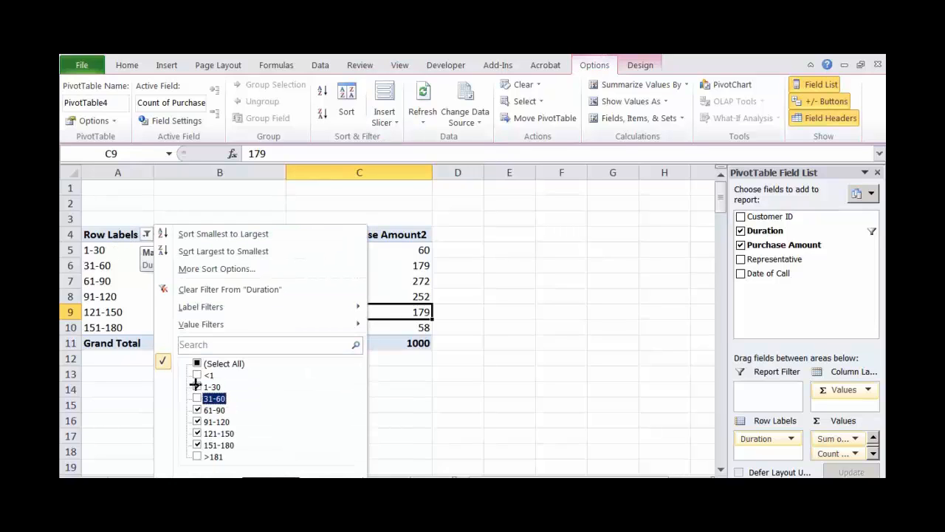
click(272, 484)
click(145, 234)
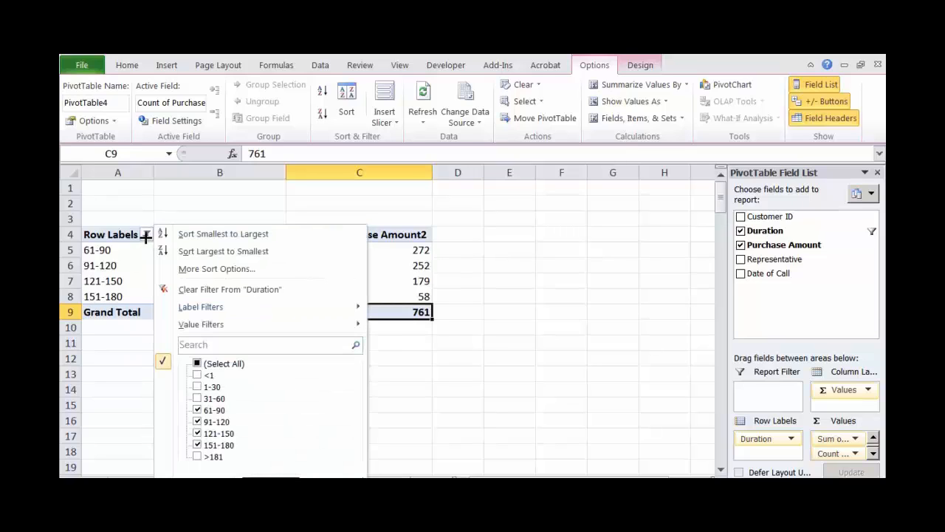
click(141, 238)
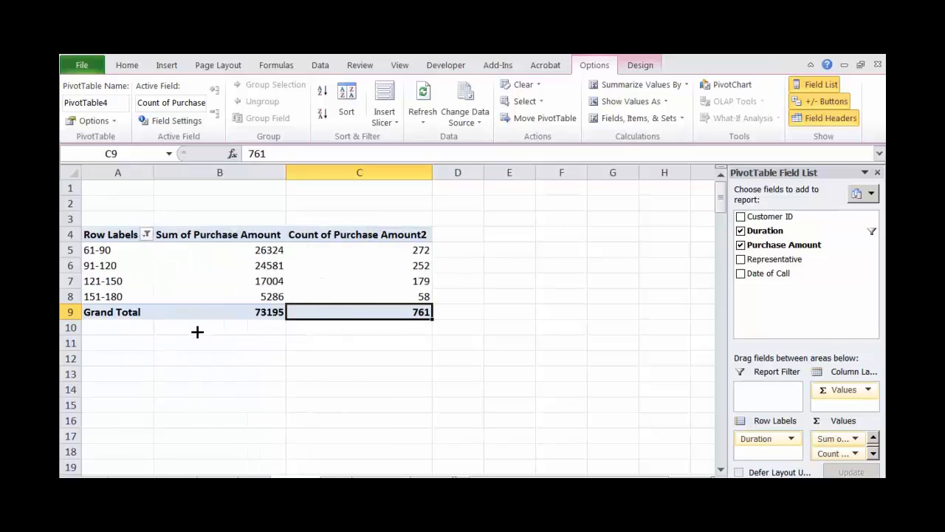
Filter the row labels further to hide the 91-120 duration, and select the remaining duration labels.
click(145, 234)
click(145, 234)
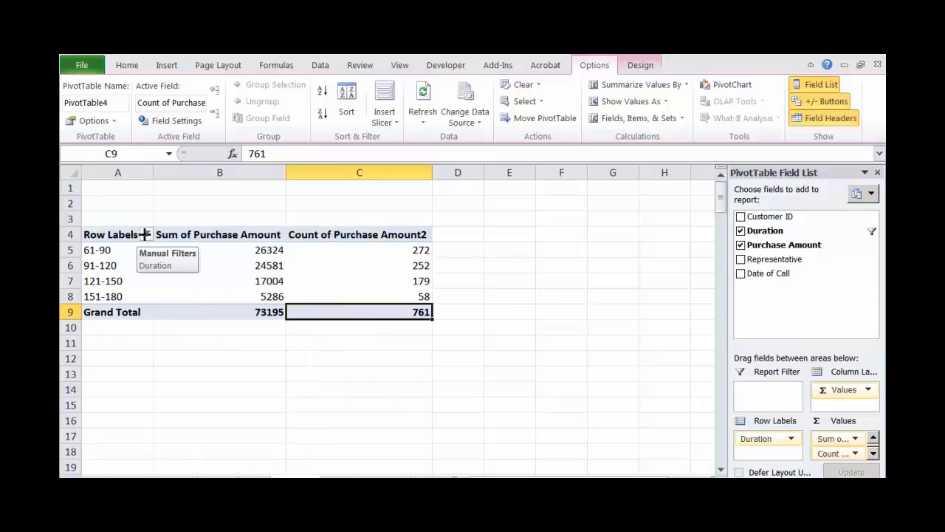
click(146, 234)
click(196, 421)
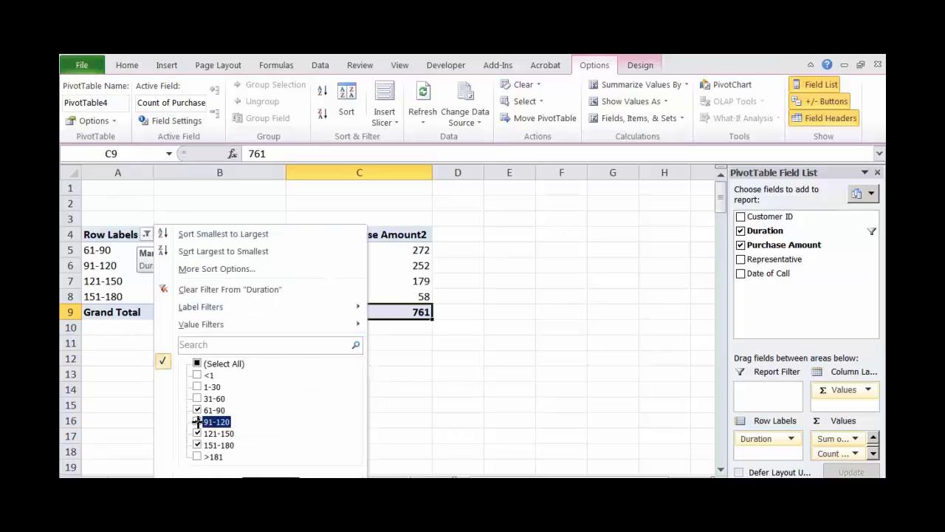
click(271, 485)
click(145, 234)
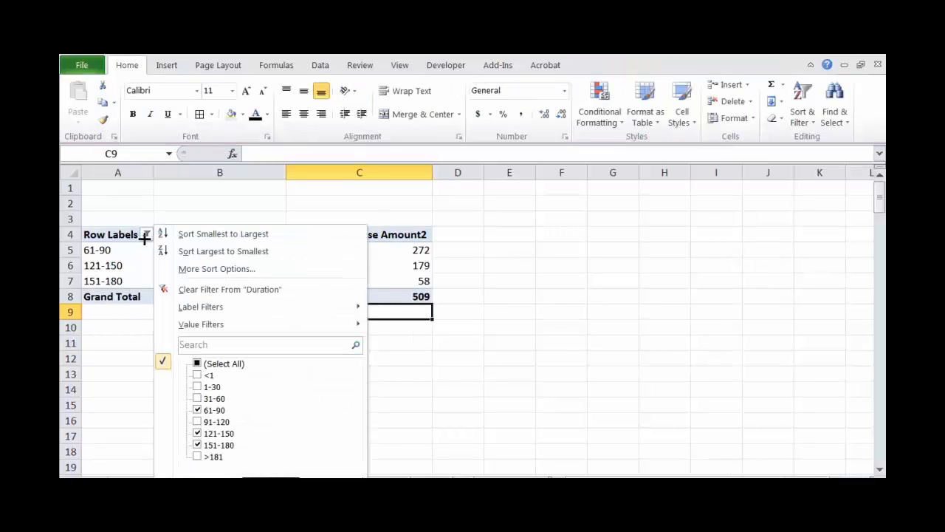
click(134, 256)
click(128, 260)
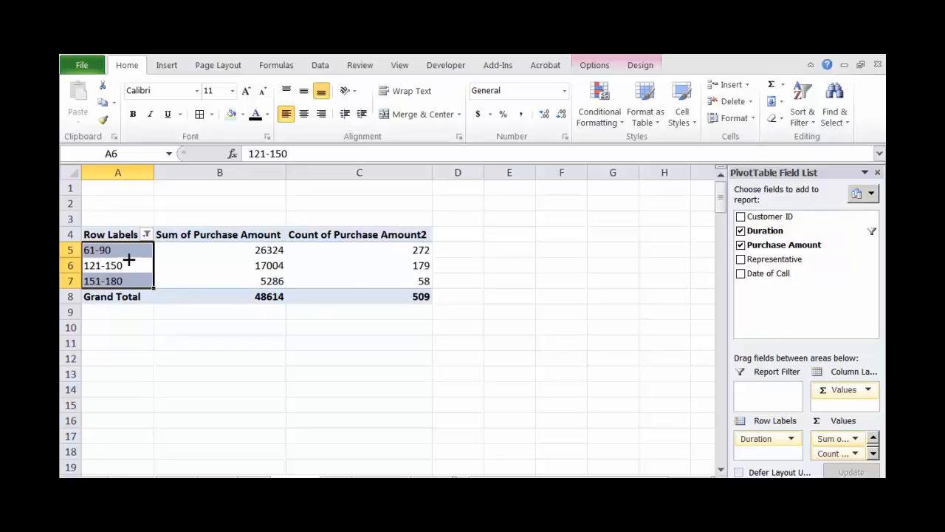
click(600, 65)
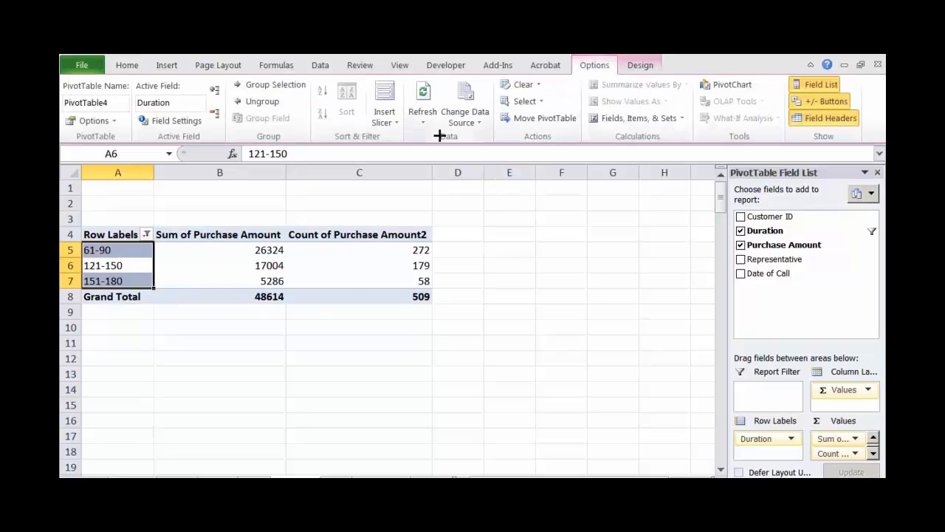
click(386, 121)
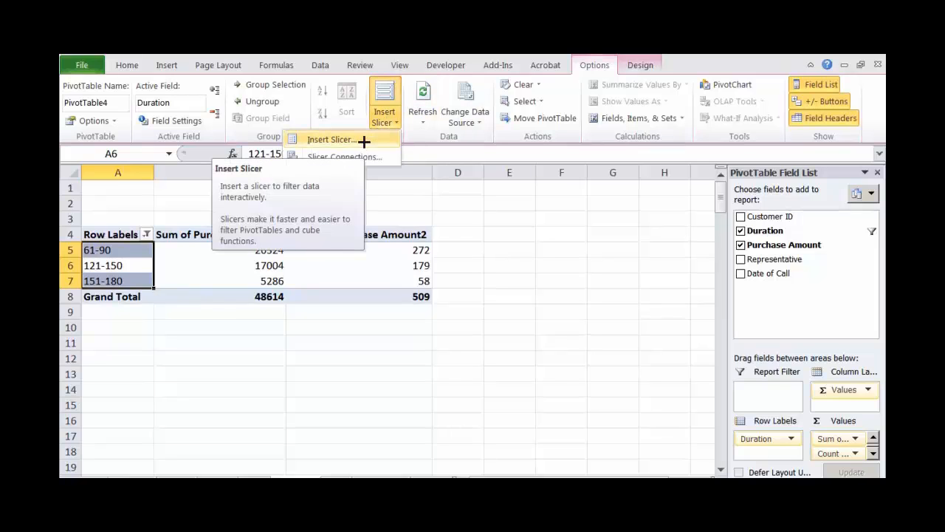
click(340, 139)
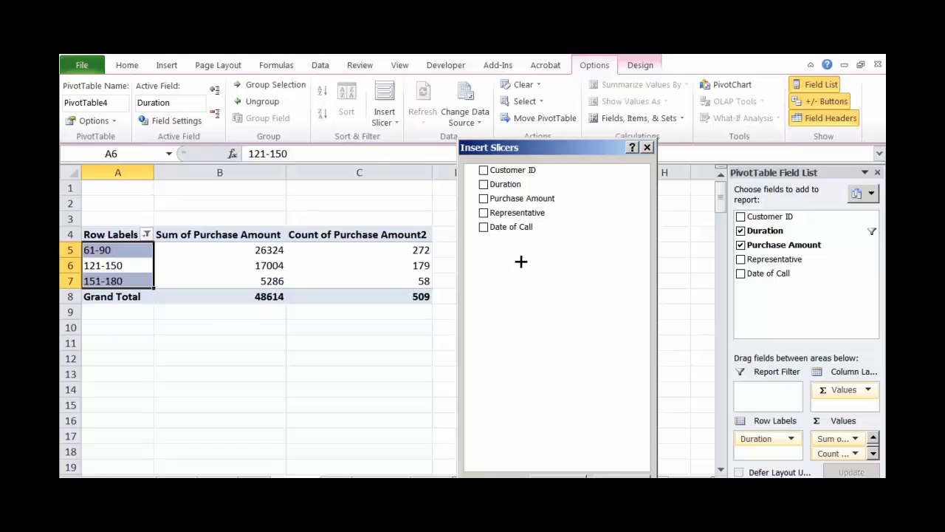
click(647, 147)
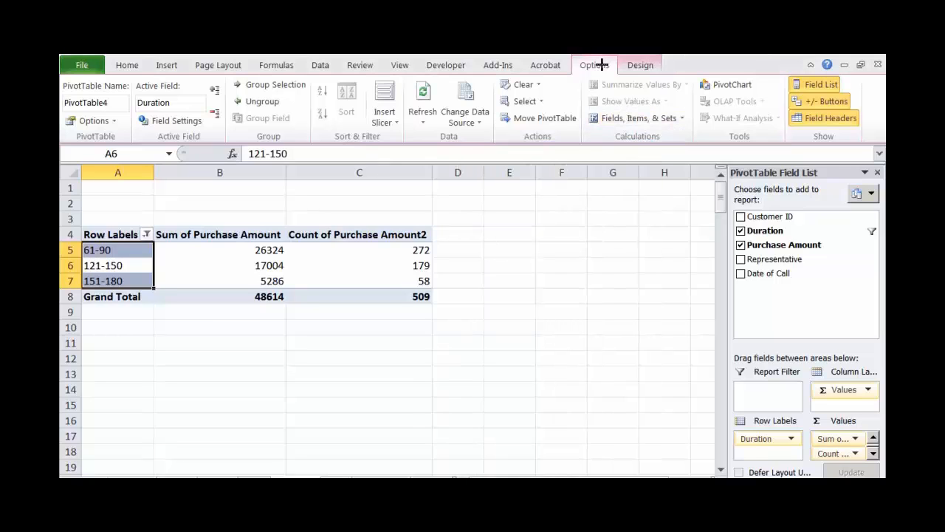
Insert slicers for Customer ID, Duration, Purchase Amount, Representative and Date of Call into the pivot table's sheet.
click(379, 118)
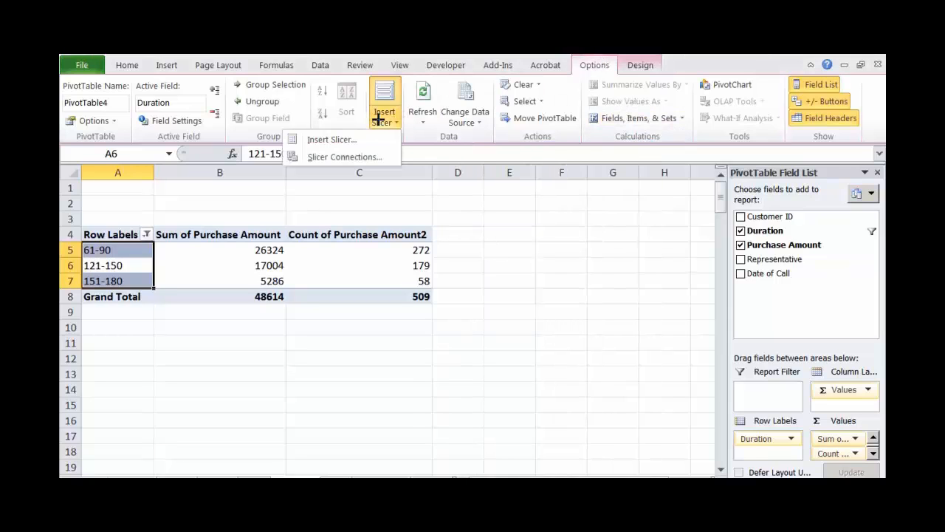
click(338, 139)
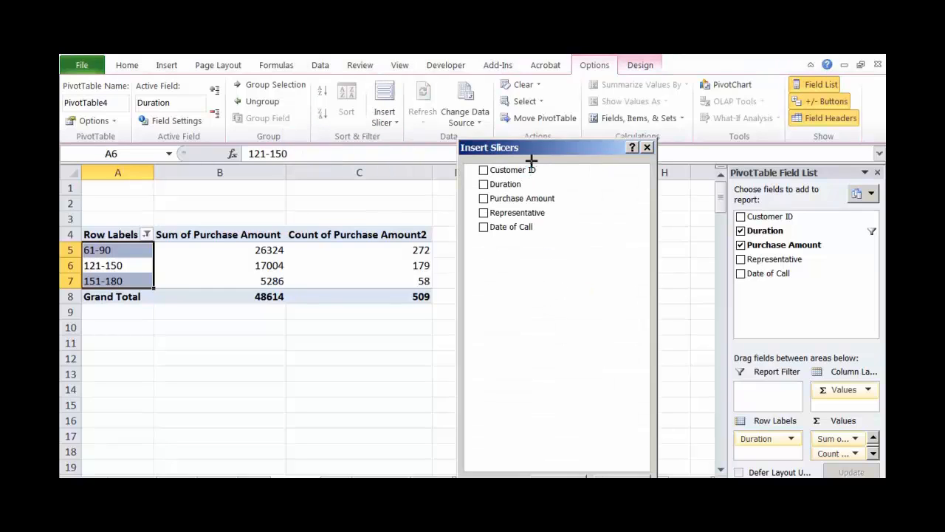
mouse_move(531, 160)
mouse_down()
mouse_move(460, 170)
mouse_move(562, 264)
mouse_move(542, 165)
mouse_move(535, 178)
mouse_move(549, 191)
mouse_up()
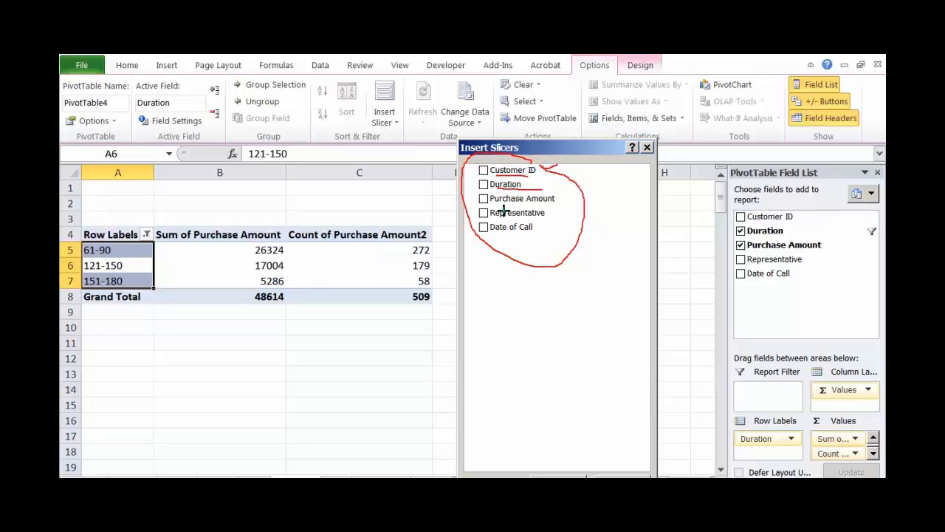
key(Escape)
click(484, 171)
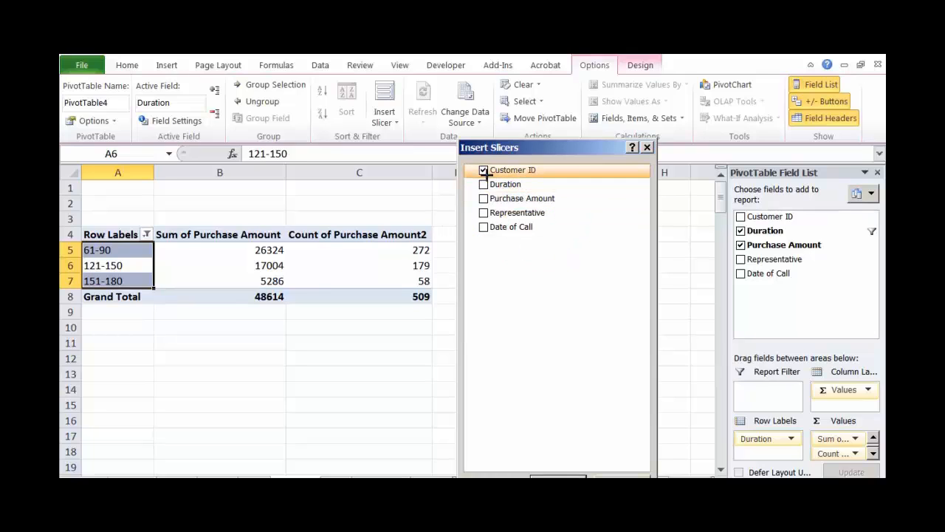
click(483, 185)
click(484, 199)
click(484, 213)
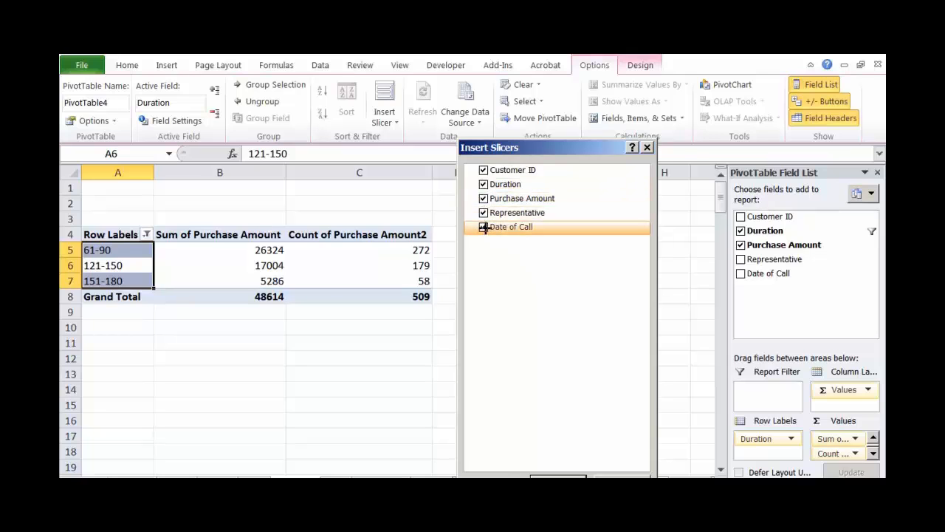
click(559, 476)
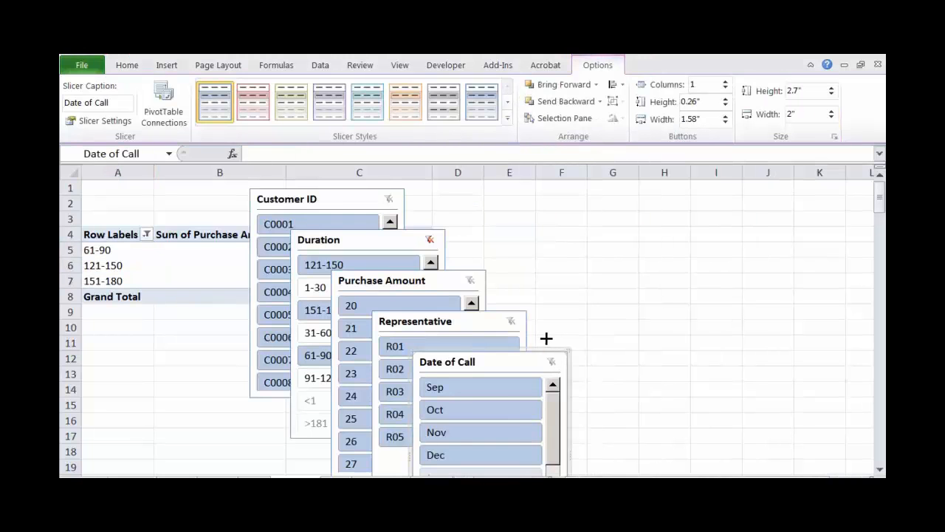
Spread the five overlapping slicers apart across the sheet, clear of the pivot table's data.
drag(509, 359, 740, 228)
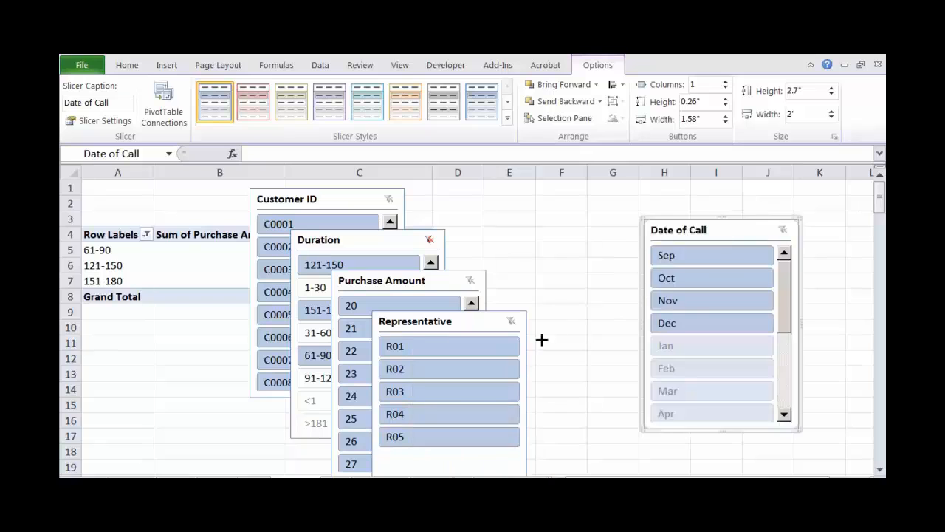
drag(477, 325, 756, 396)
drag(436, 281, 603, 223)
drag(369, 239, 218, 354)
drag(371, 200, 469, 423)
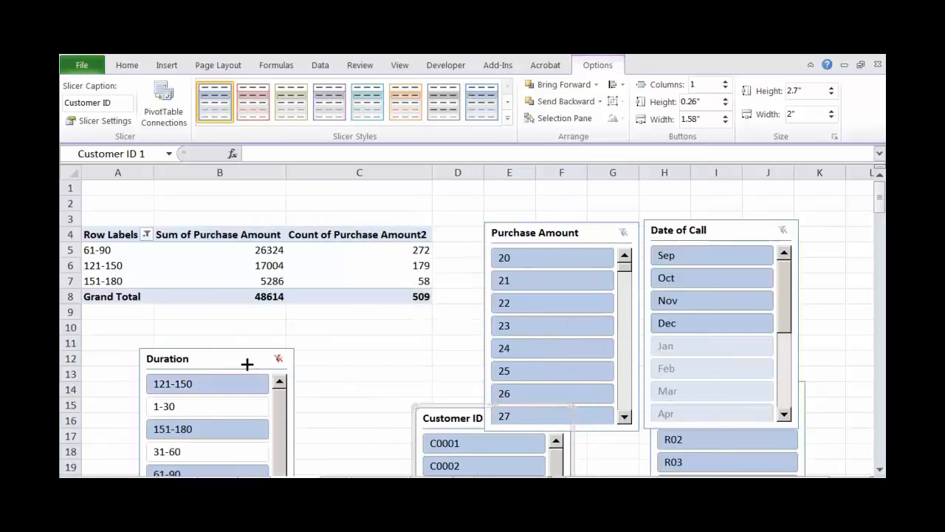
drag(247, 362, 413, 322)
Clear the Duration filter from the row labels and close the PivotTable field list.
click(146, 235)
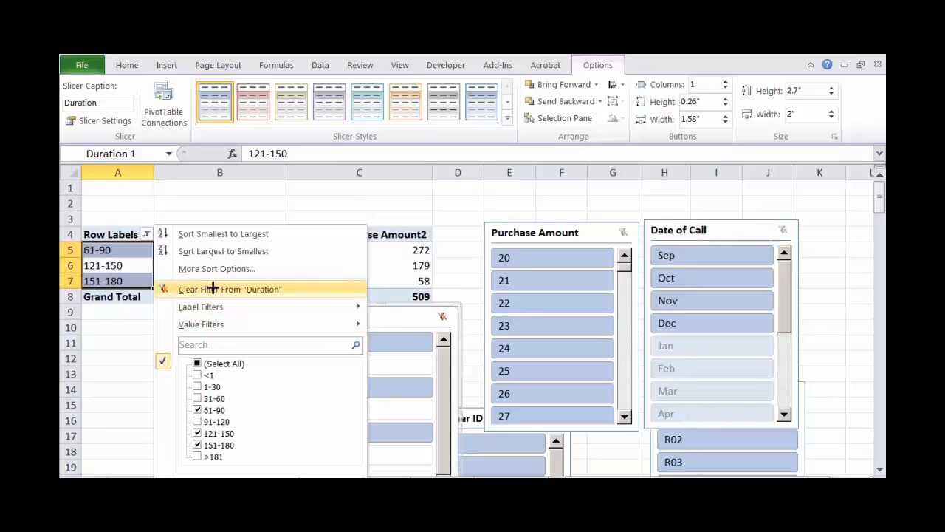
click(244, 290)
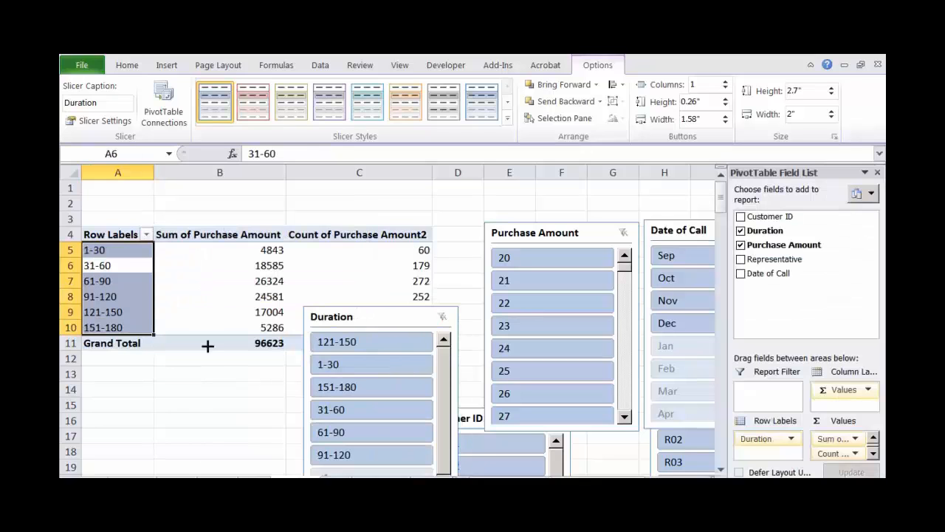
click(865, 172)
click(829, 223)
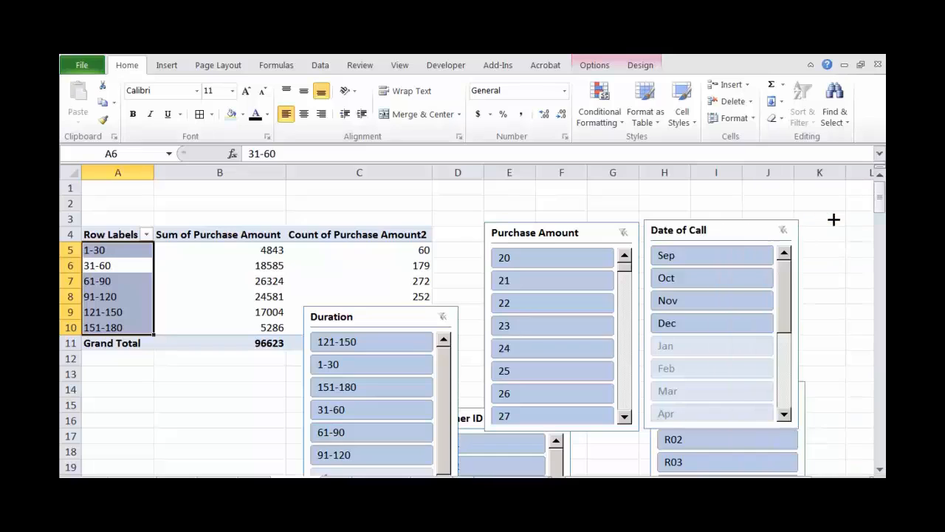
Move the Purchase Amount and Date of Call slicers down beside the Representative slicer, and place the Duration slicer in the space beside the pivot table.
click(583, 226)
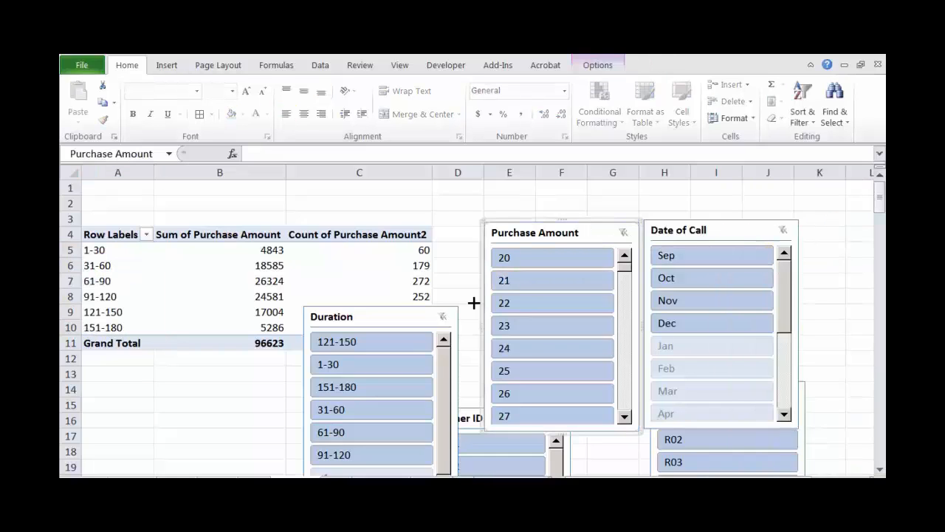
drag(601, 226, 815, 376)
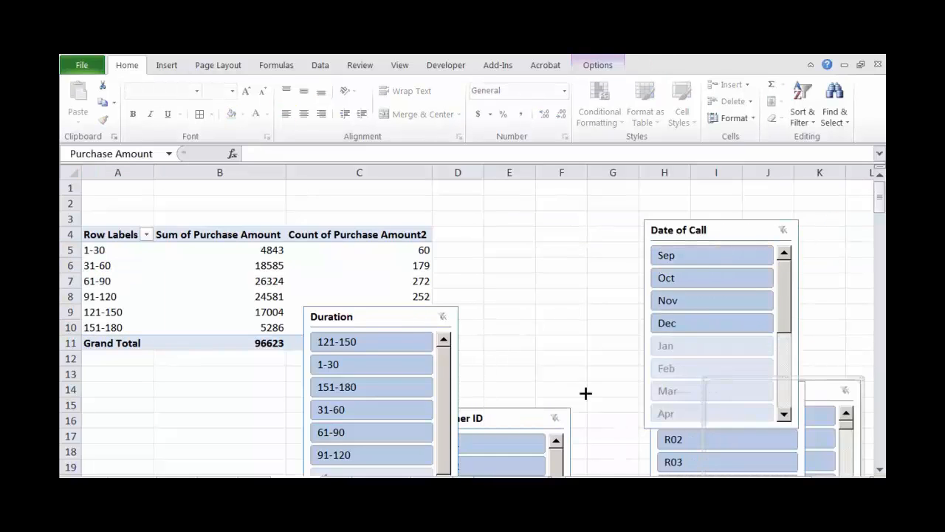
click(540, 420)
scroll(789, 300, right, 1)
click(653, 232)
drag(653, 232, 794, 373)
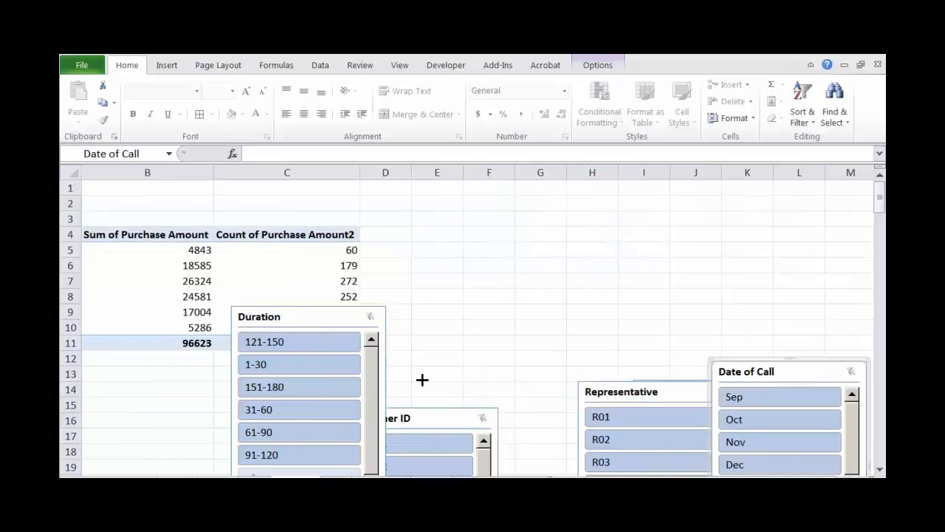
scroll(422, 379, left, 1)
drag(421, 316, 643, 193)
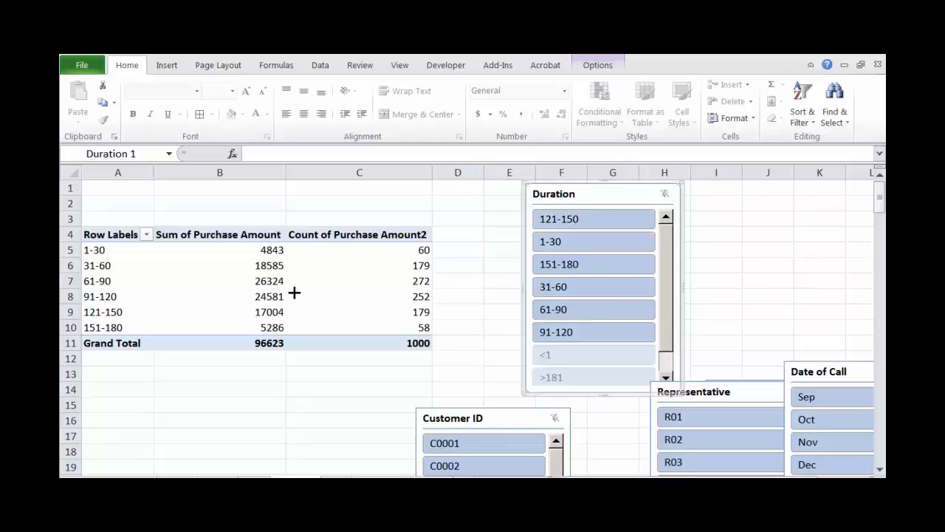
Try single durations 1-30 and 151-180 in the Duration slicer, ending with both selected to filter the pivot table.
click(558, 240)
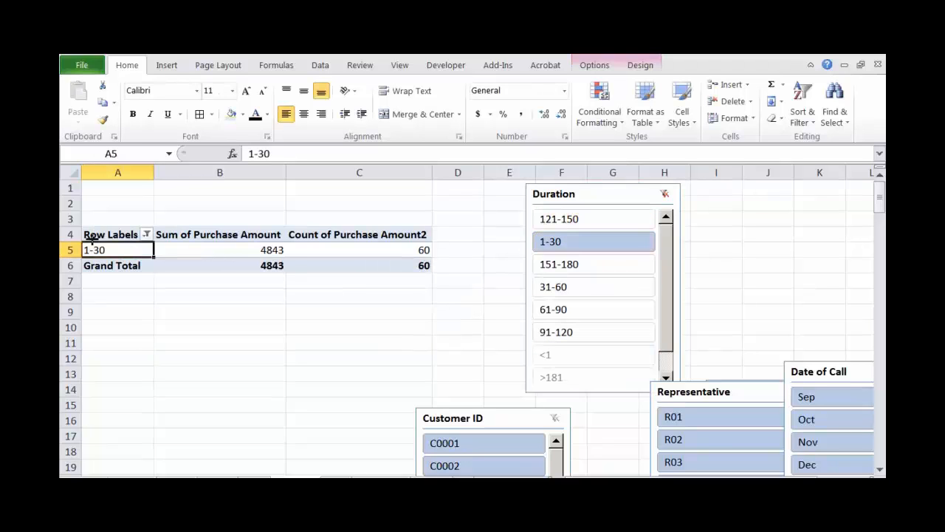
click(566, 269)
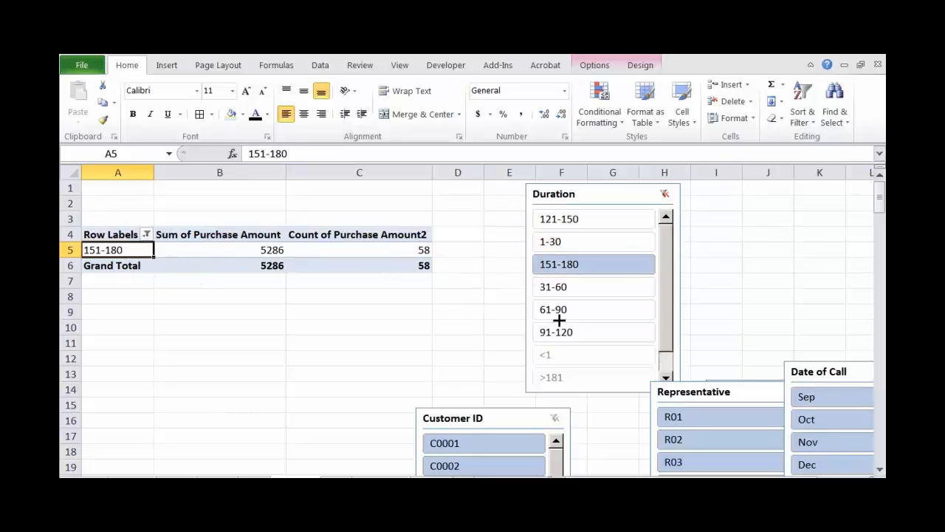
ctrl+click(564, 242)
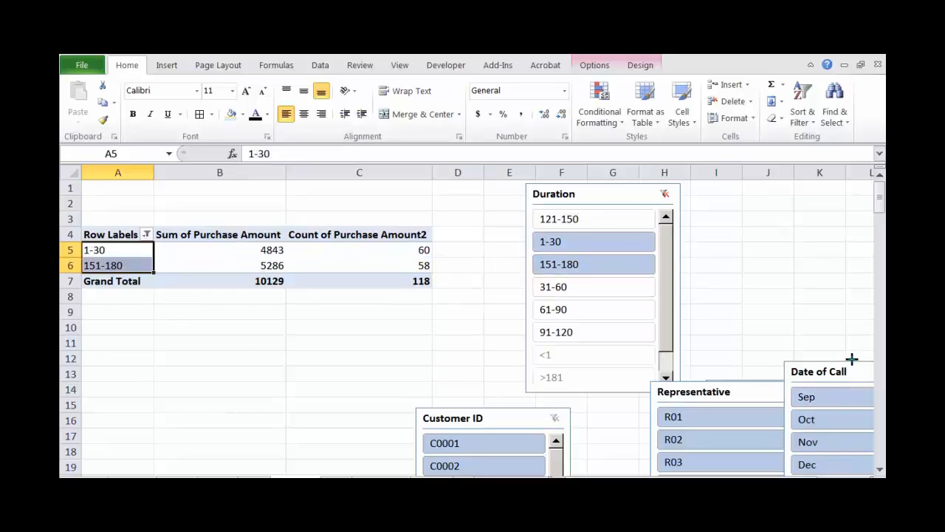
mouse_move(622, 249)
mouse_down()
mouse_move(644, 237)
mouse_move(650, 251)
mouse_up()
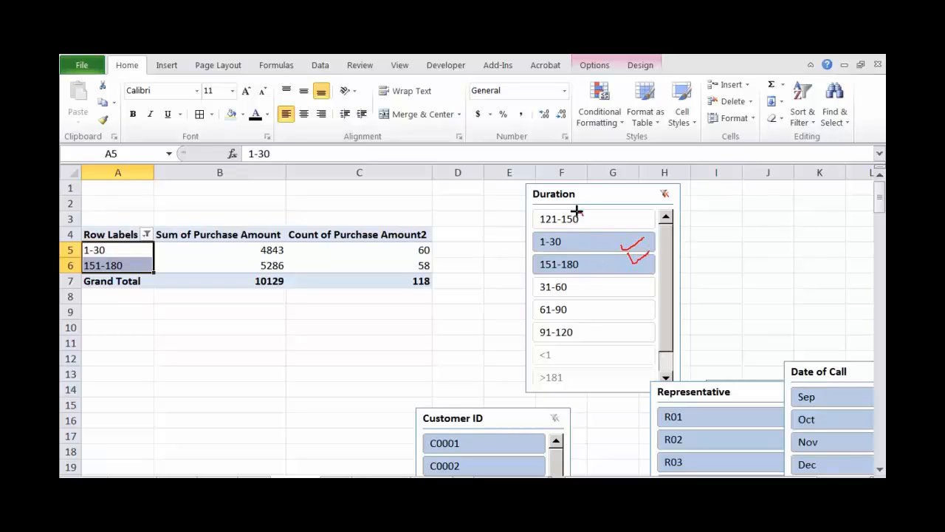
drag(576, 209, 592, 212)
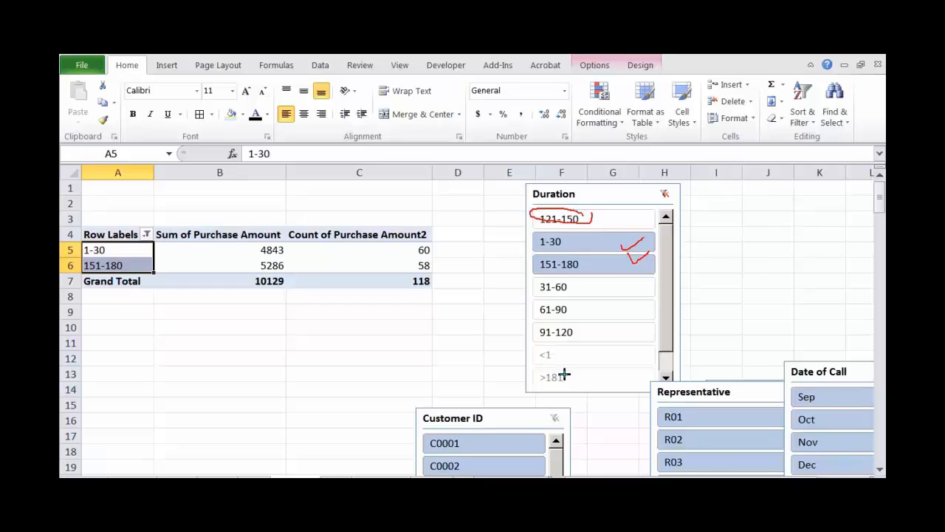
mouse_move(569, 345)
mouse_down()
mouse_move(536, 384)
mouse_move(589, 354)
mouse_move(554, 353)
mouse_up()
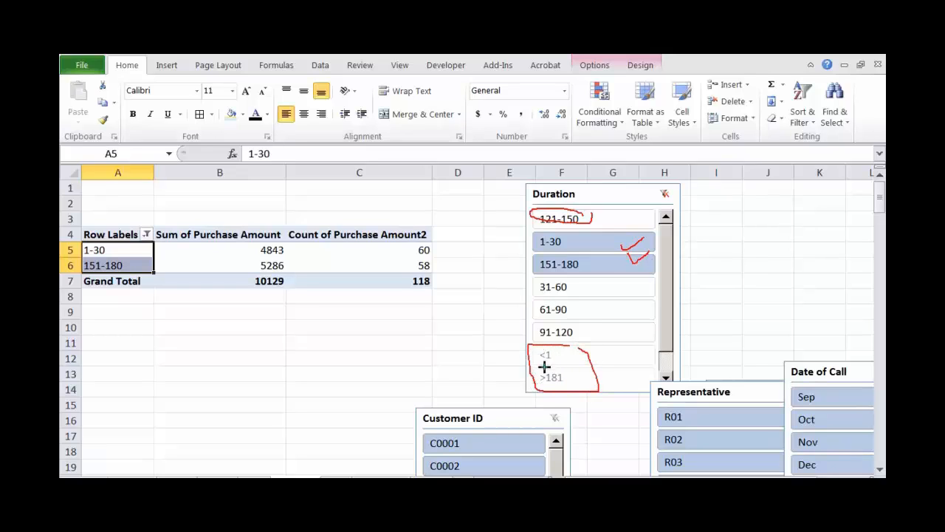
drag(534, 344, 575, 390)
drag(566, 348, 535, 389)
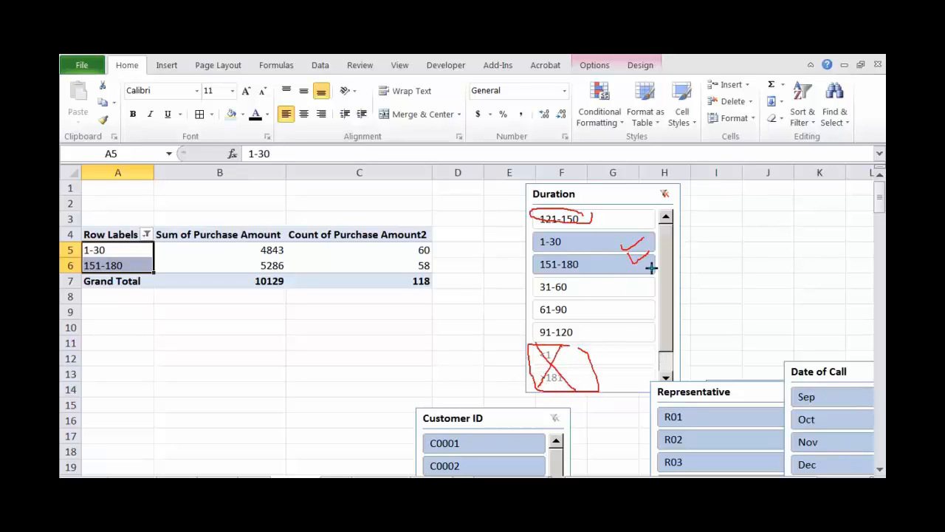
Minimize the ribbon and add durations 121-150 and 31-60 to the Duration slicer's selection.
key(Escape)
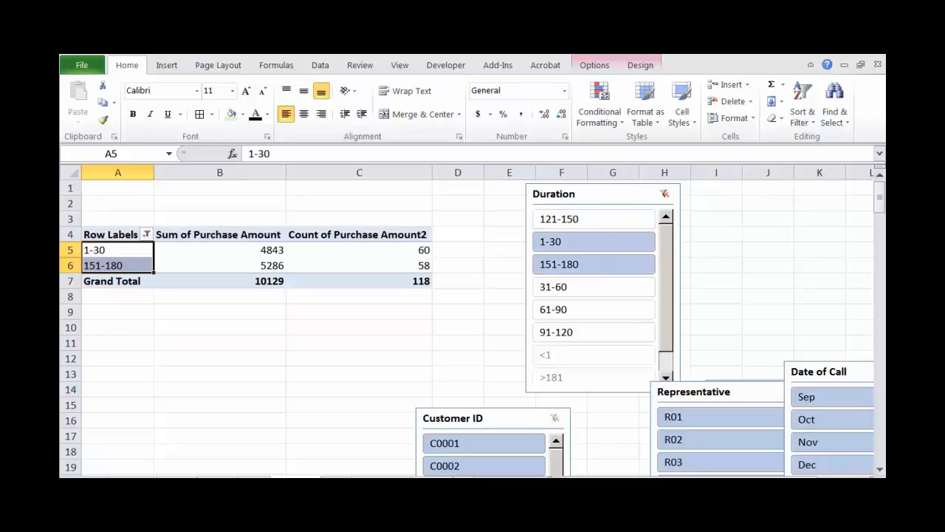
click(813, 65)
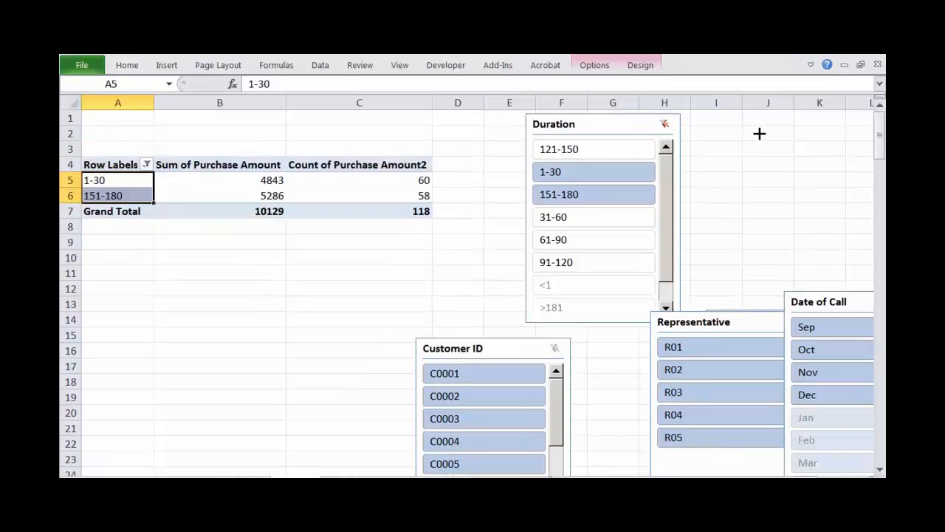
ctrl+click(593, 149)
ctrl+click(569, 217)
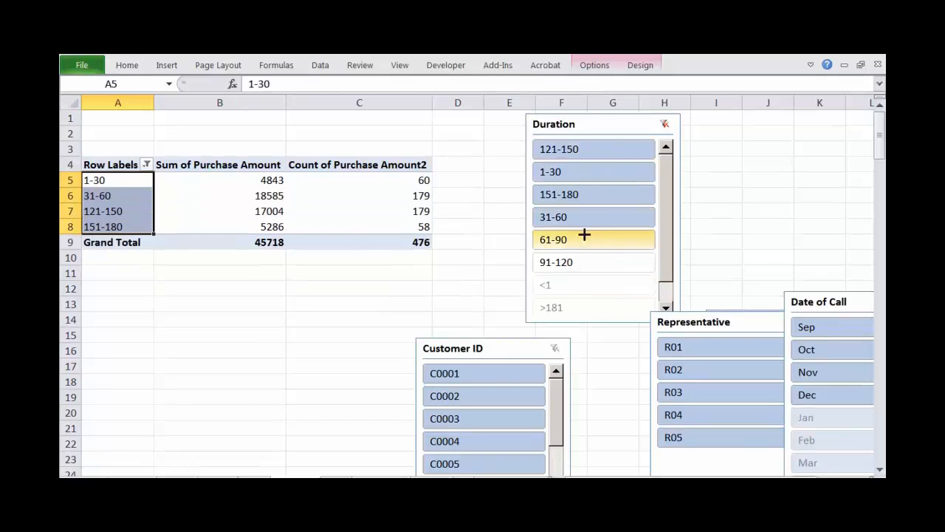
Move the Customer ID and Representative slicers closer below the pivot table, filtering to the second customer in the list and representative R01.
drag(461, 347, 405, 267)
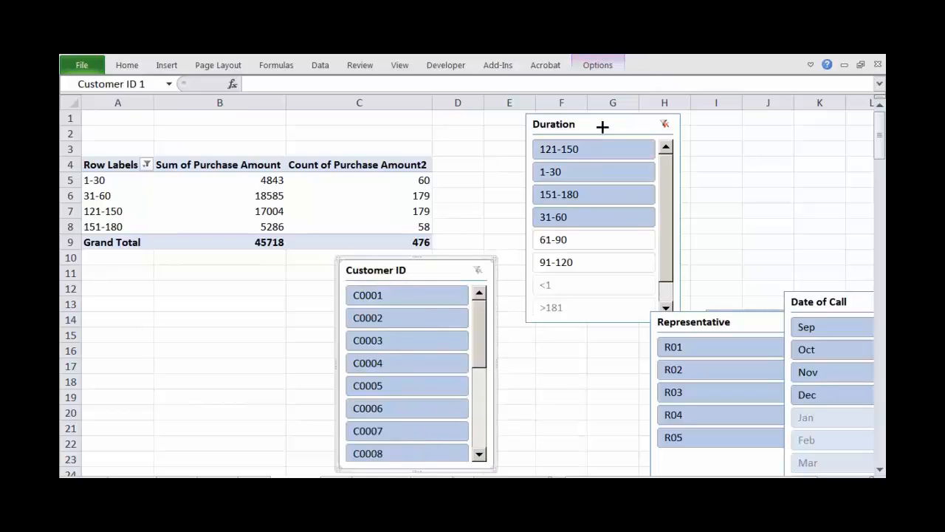
click(392, 319)
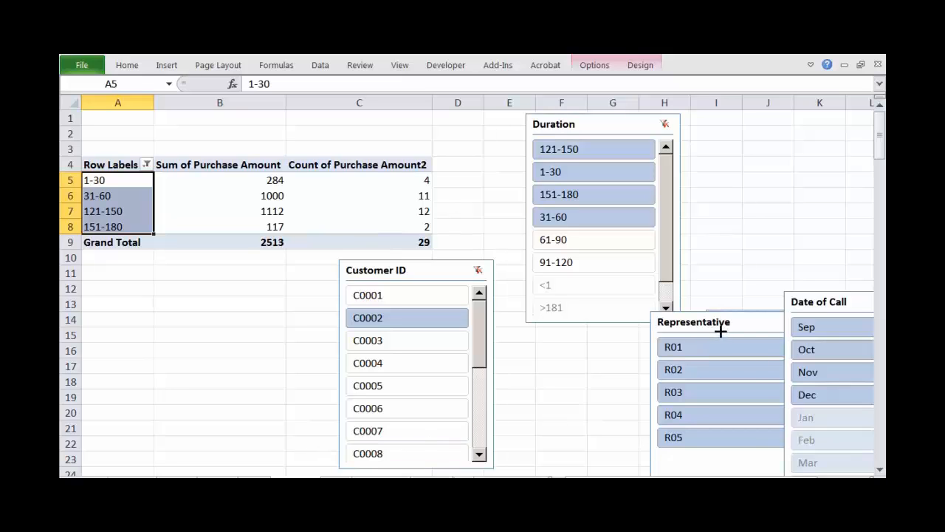
drag(721, 331, 583, 277)
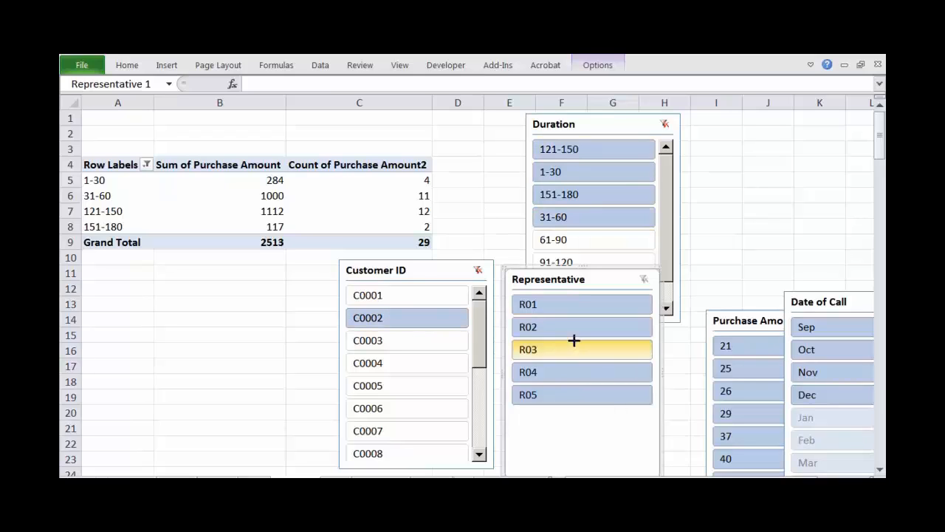
click(558, 305)
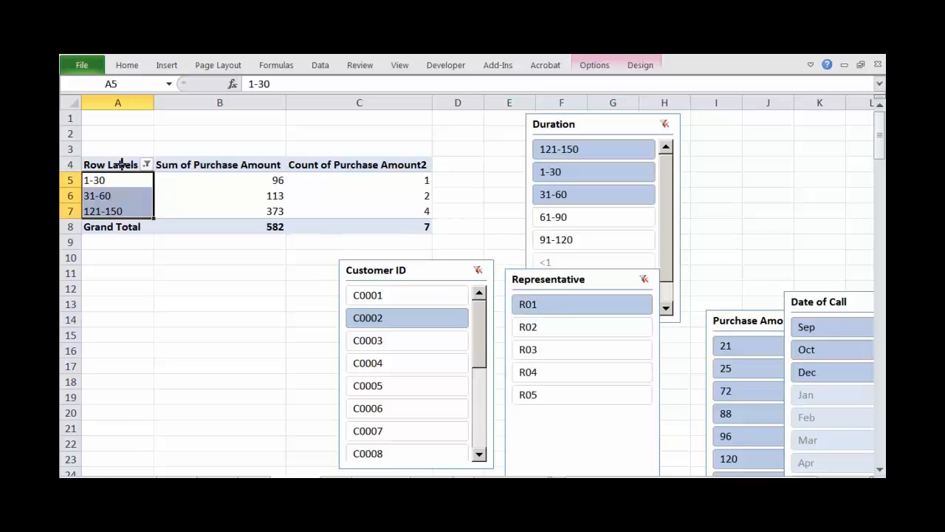
Move the Date of Call slicer to the empty area below the row labels and select both Dec and Oct in it.
mouse_move(349, 183)
drag(805, 298, 159, 279)
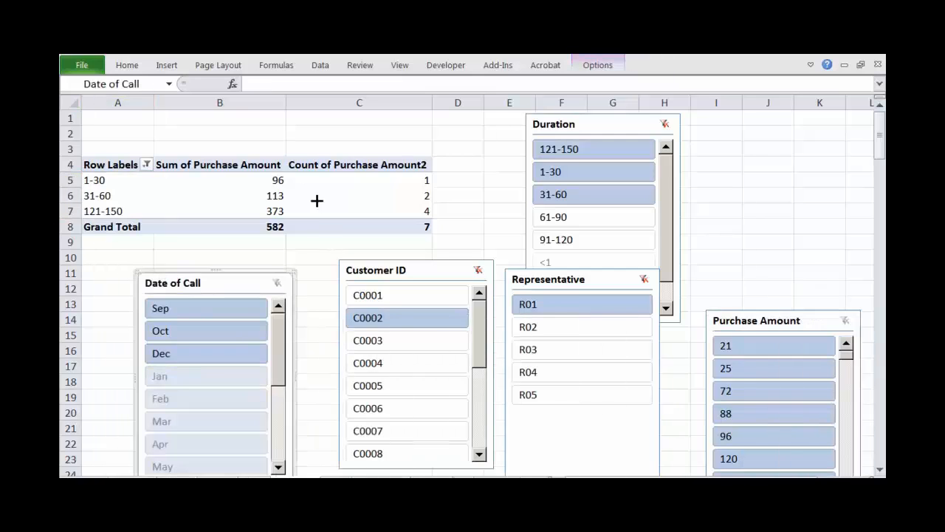
click(161, 354)
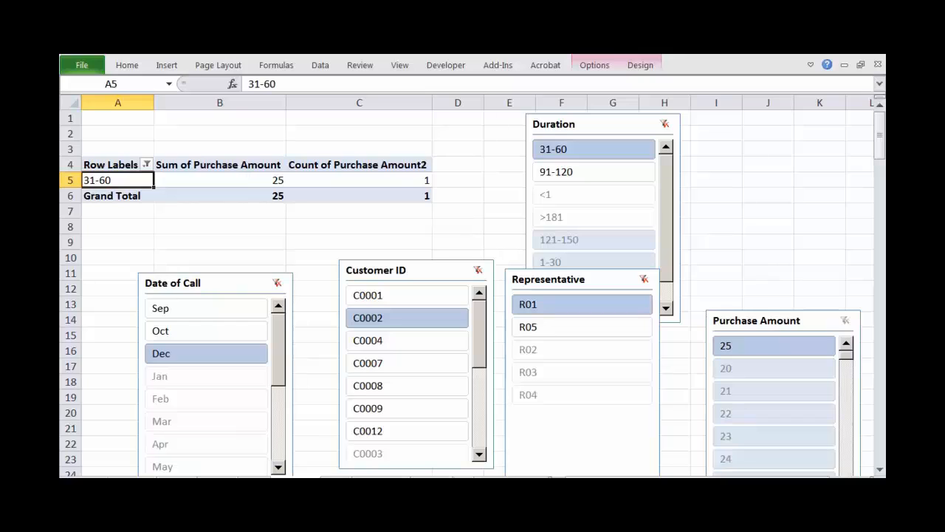
ctrl+click(172, 330)
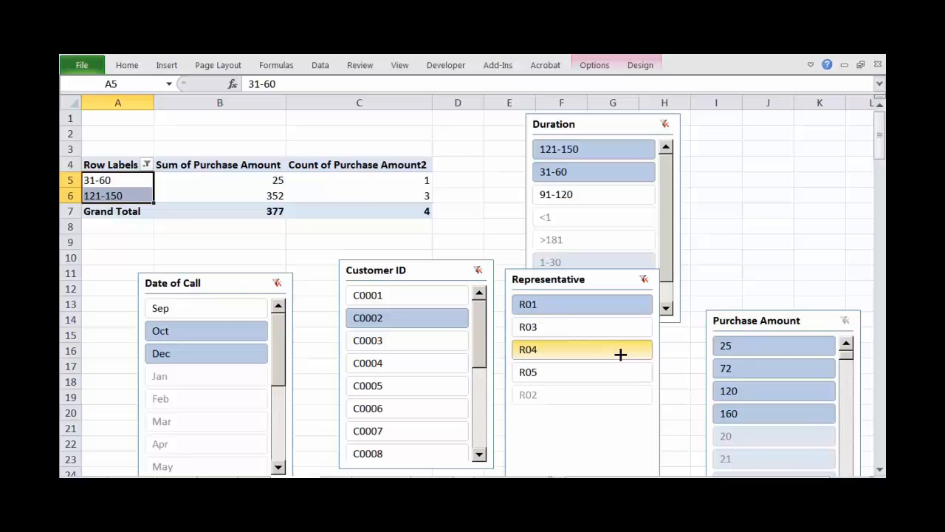
Shift the Duration slicer slightly, place the Purchase Amount slicer next to it, and look through its whole list of amounts.
drag(625, 121, 635, 121)
drag(761, 325, 752, 187)
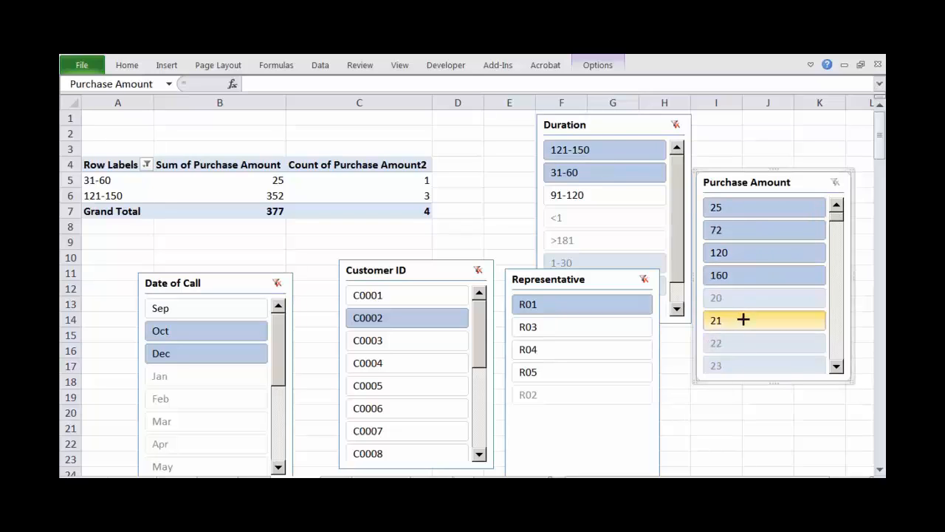
scroll(741, 317, down, 2)
scroll(722, 273, up, 2)
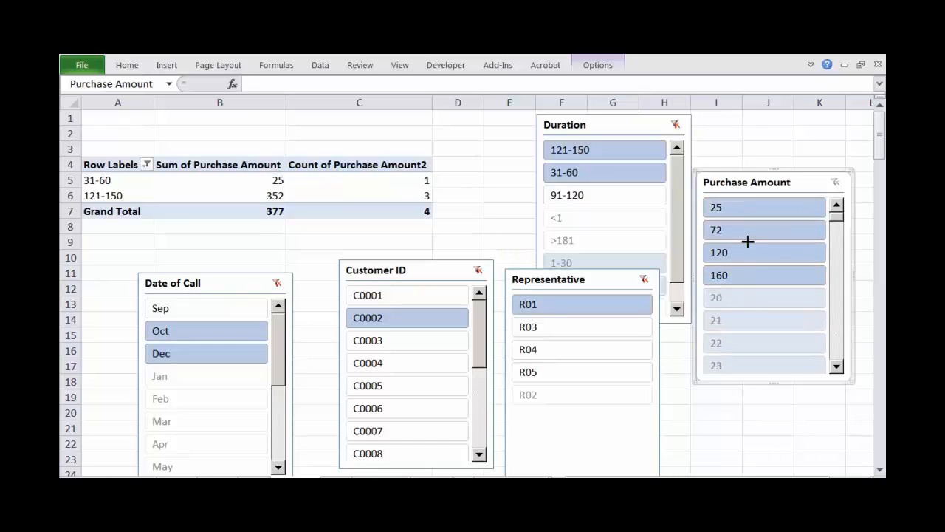
scroll(768, 314, down, 2)
scroll(745, 288, up, 2)
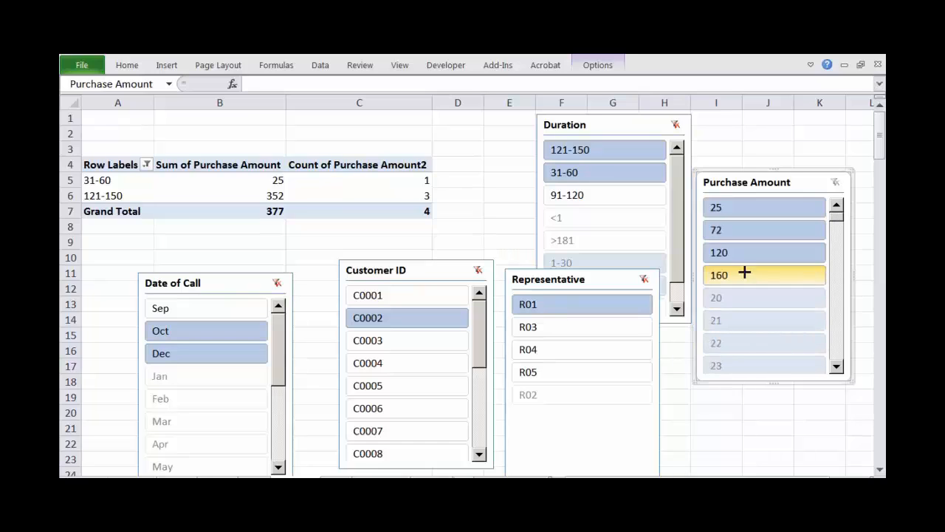
scroll(731, 311, down, 15)
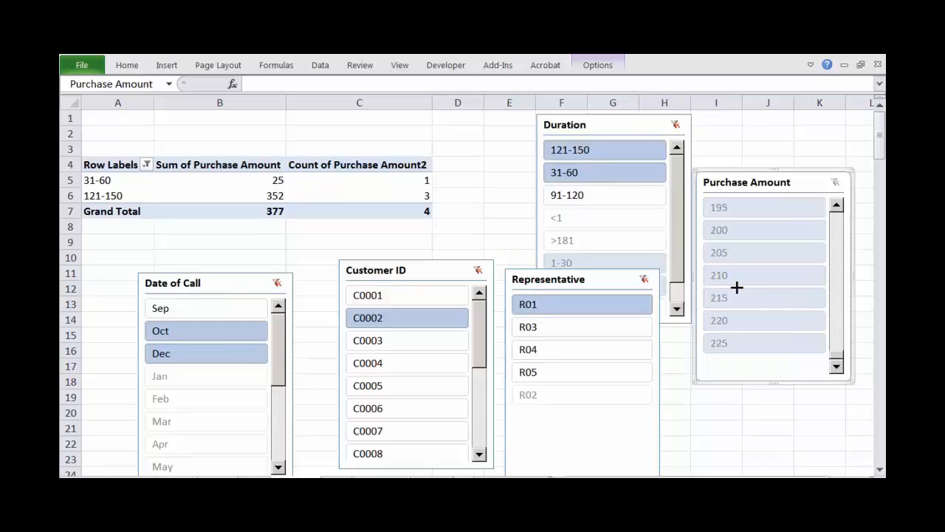
scroll(737, 286, up, 3)
scroll(738, 281, up, 12)
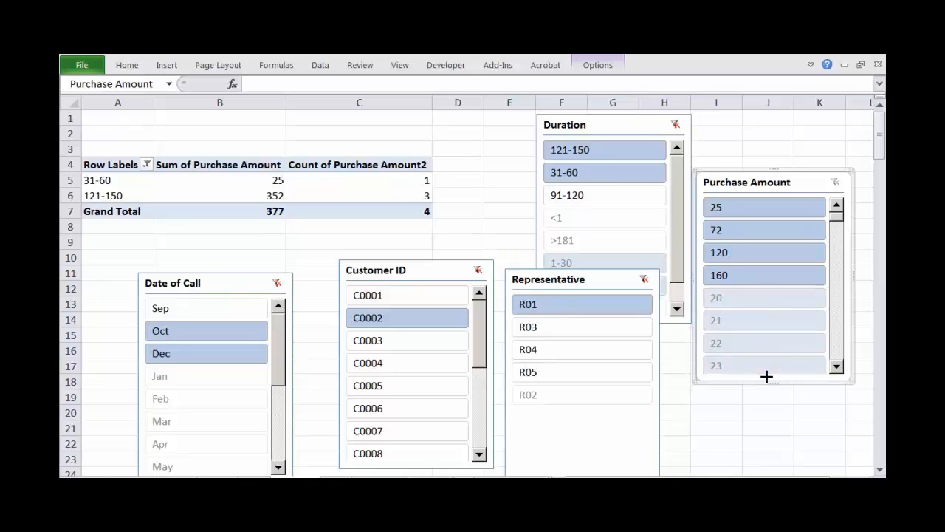
Switch to the dashboard sheet and select representative R04, adding R01, R02, R03 and R05 so the charts include all five.
click(310, 480)
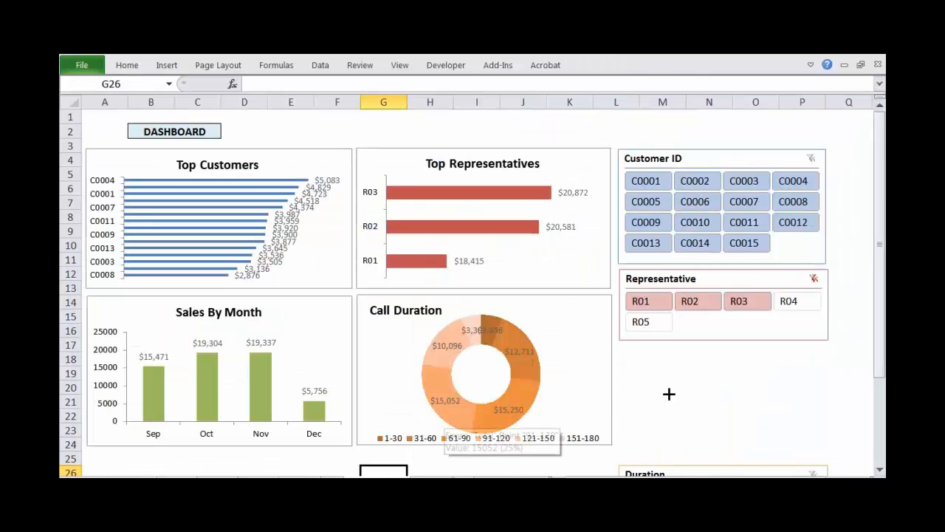
click(237, 147)
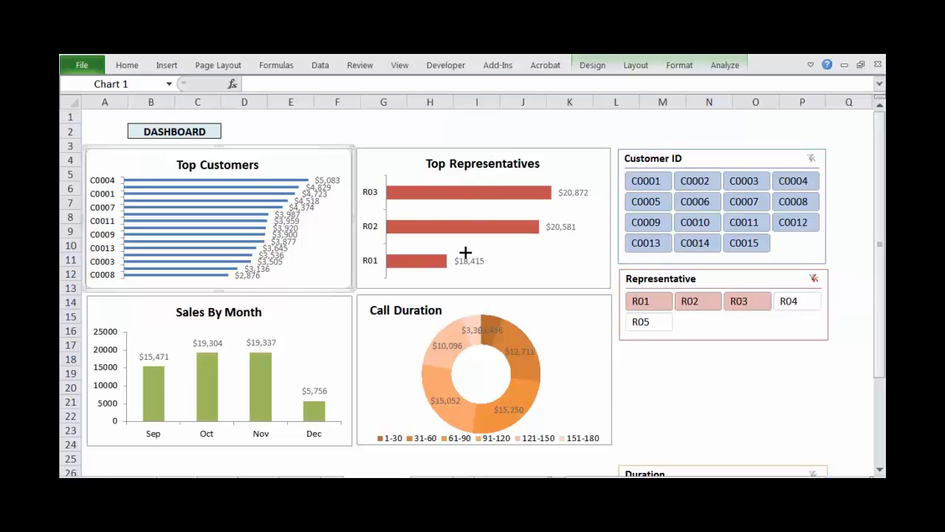
click(812, 302)
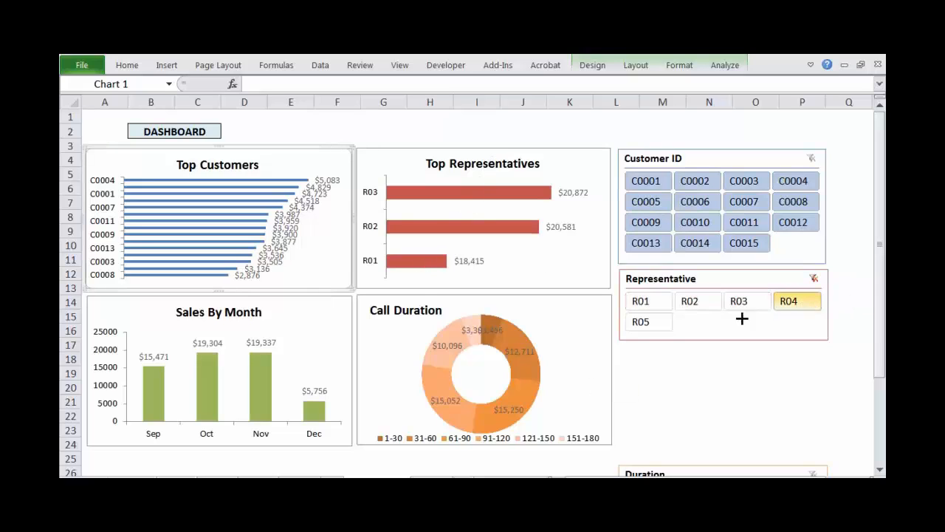
ctrl+click(647, 301)
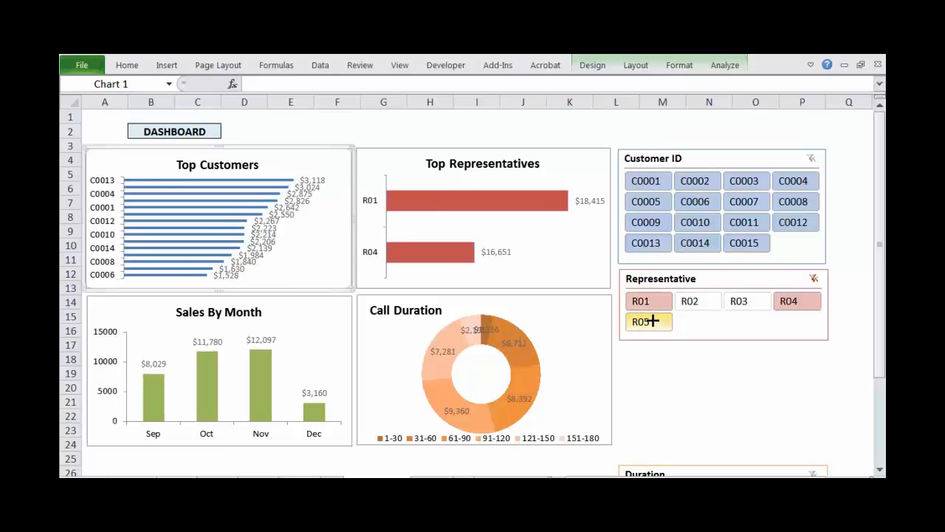
ctrl+click(694, 302)
ctrl+click(740, 301)
ctrl+click(649, 322)
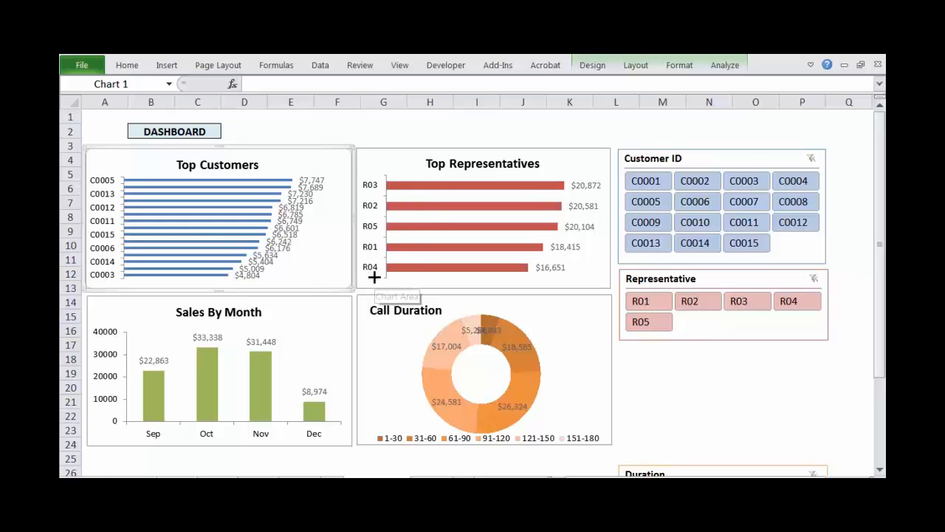
Move the dashboard's Duration slicer up directly beneath the Representative slicer, next to the Call Duration chart.
mouse_move(566, 182)
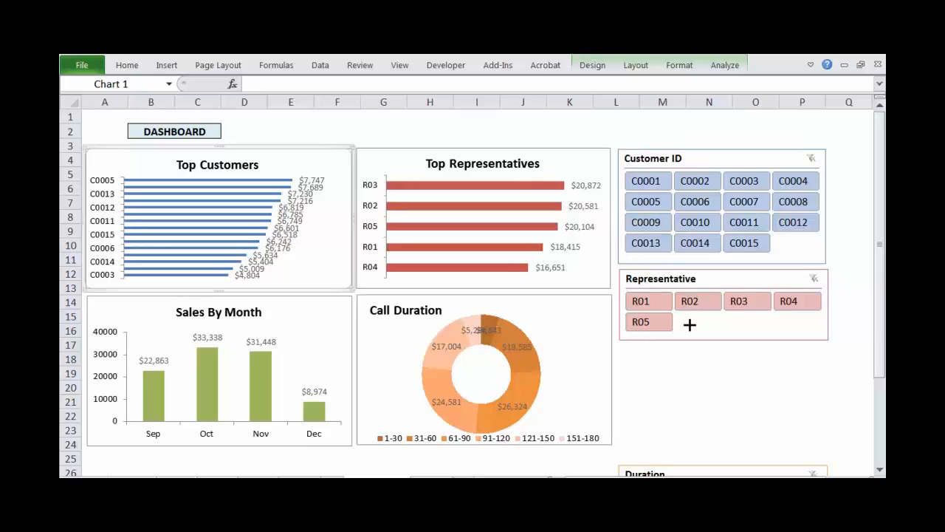
scroll(690, 324, down, 3)
scroll(687, 333, up, 3)
drag(706, 475, 711, 346)
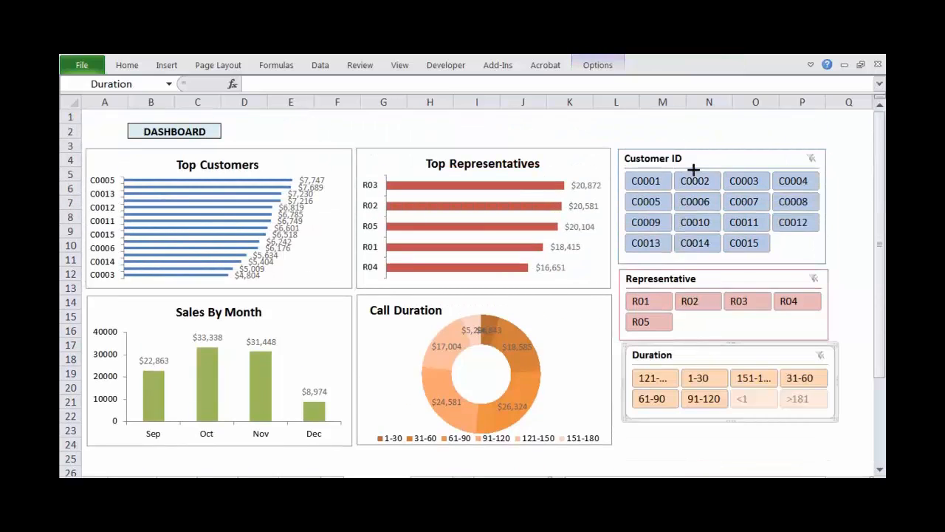
click(880, 469)
click(879, 468)
click(880, 469)
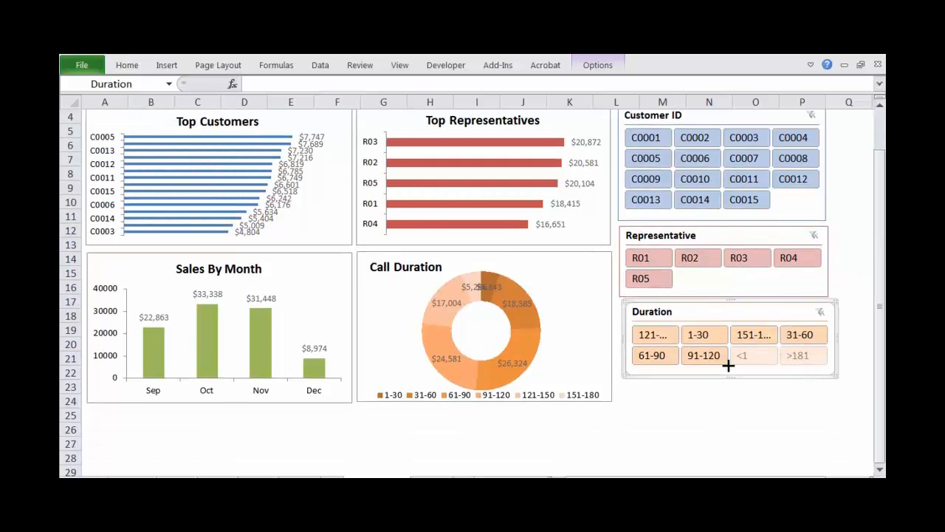
click(879, 107)
click(879, 107)
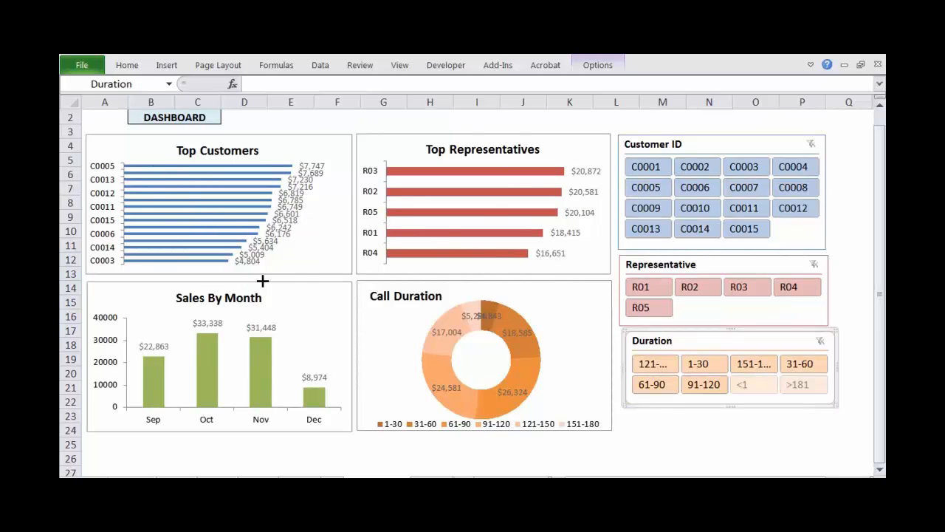
Review the pivot table sheet with its five slicers, and return to the Top Customers chart on the dashboard.
mouse_move(446, 232)
click(332, 482)
click(299, 481)
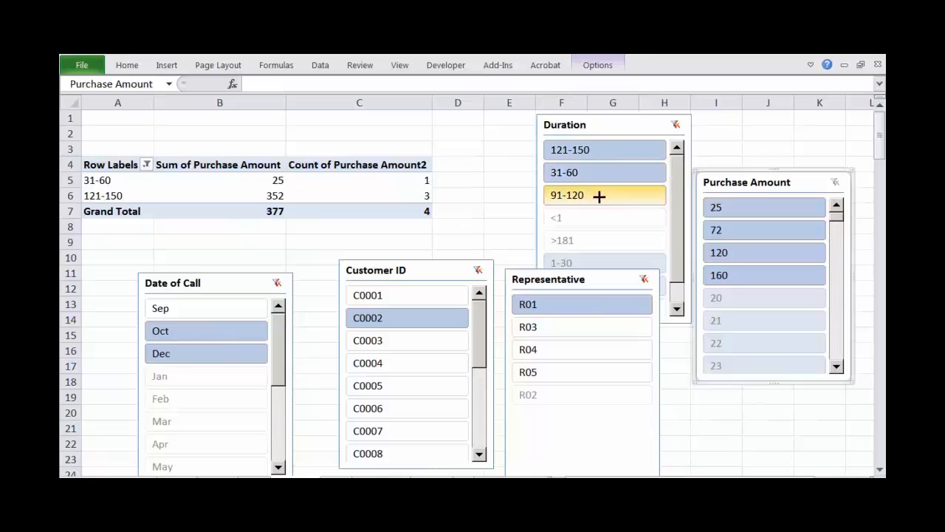
drag(118, 169, 424, 211)
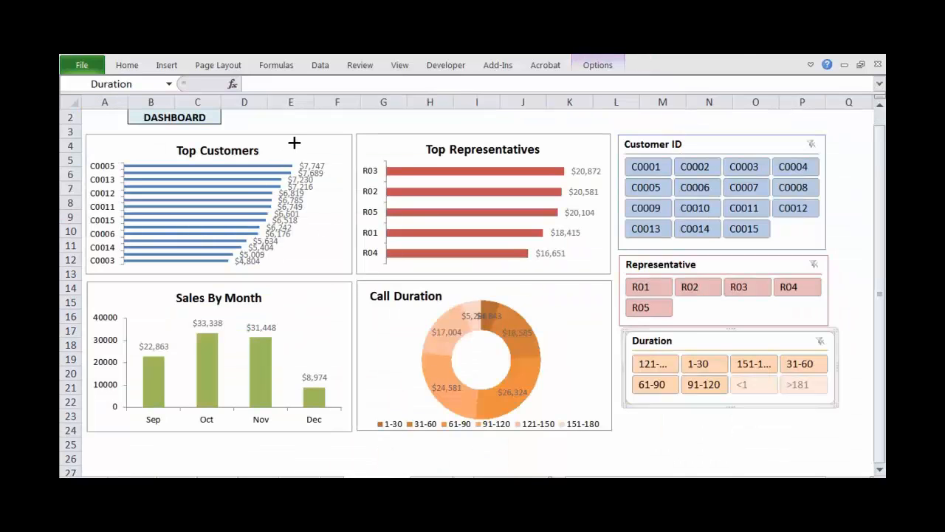
click(295, 141)
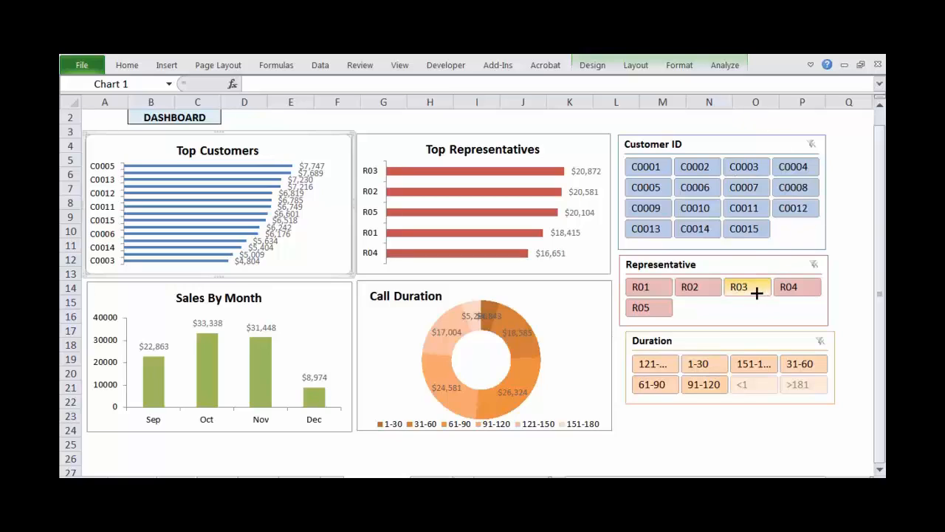
Exclude the last three customers in the Customer ID slicer from the dashboard, toggling the first of those three back on and off.
ctrl+click(745, 229)
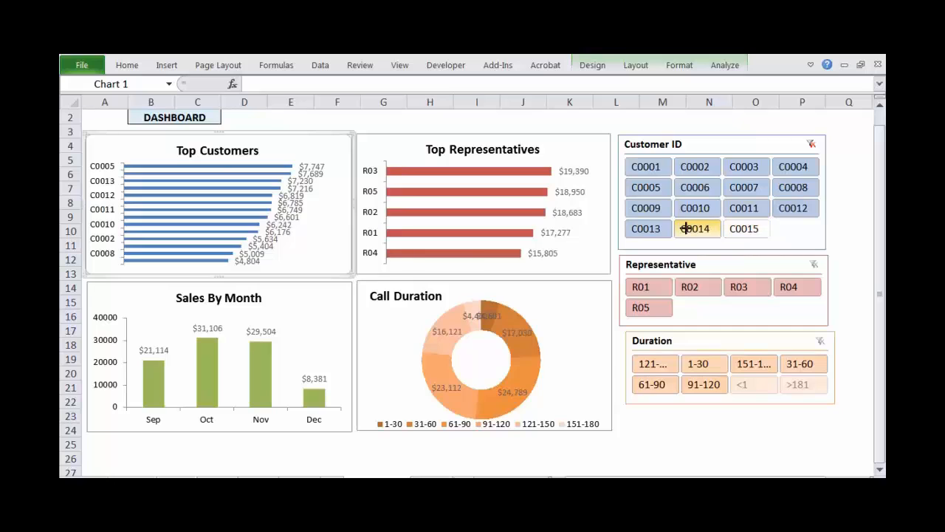
ctrl+click(695, 229)
ctrl+click(647, 229)
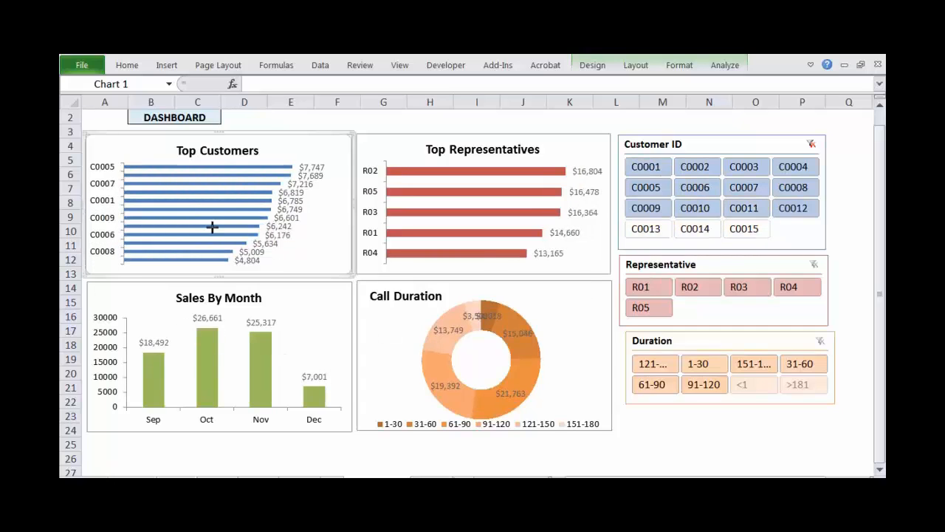
ctrl+click(657, 231)
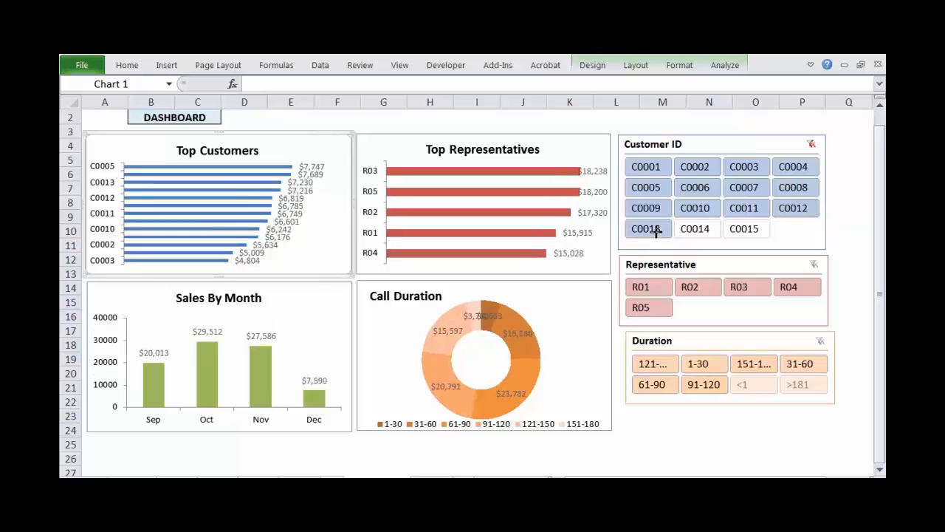
ctrl+click(659, 223)
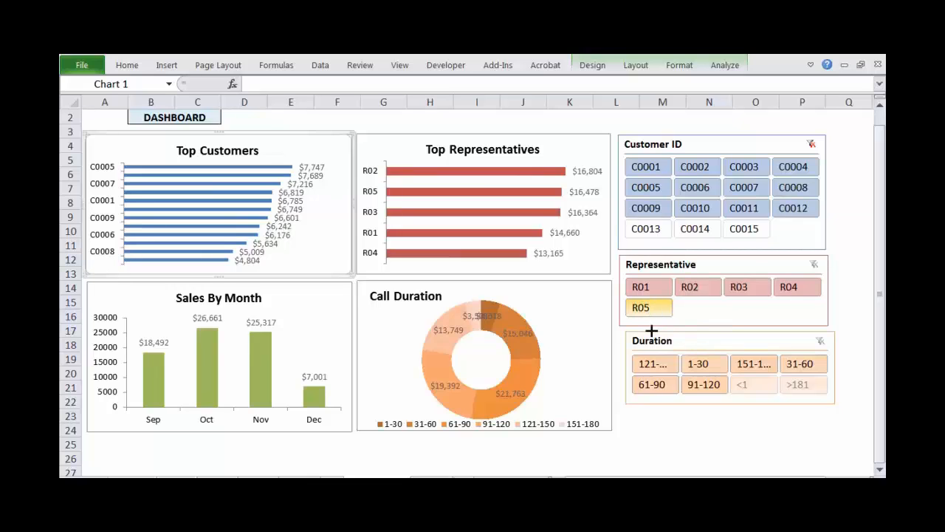
Exclude representative R05 and the durations 91-120 and 61-90 from the dashboard charts using their slicers.
ctrl+click(643, 307)
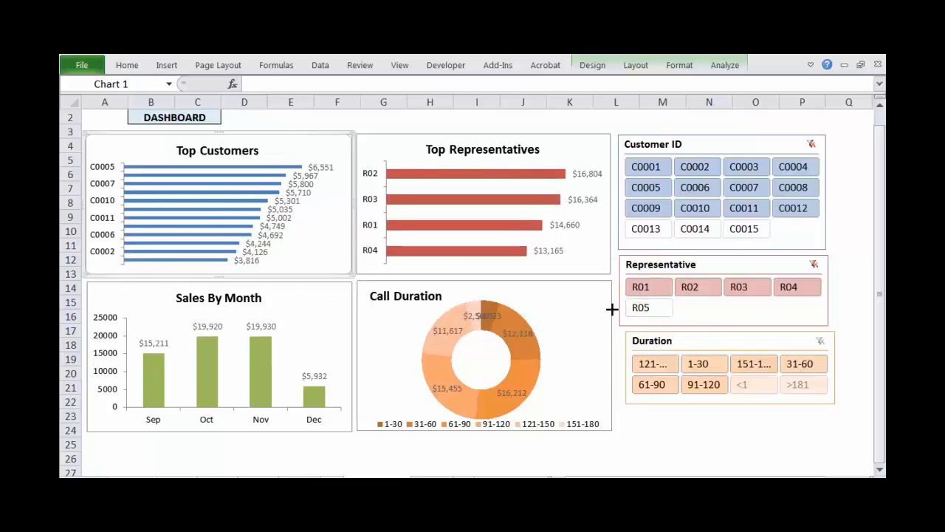
ctrl+click(712, 385)
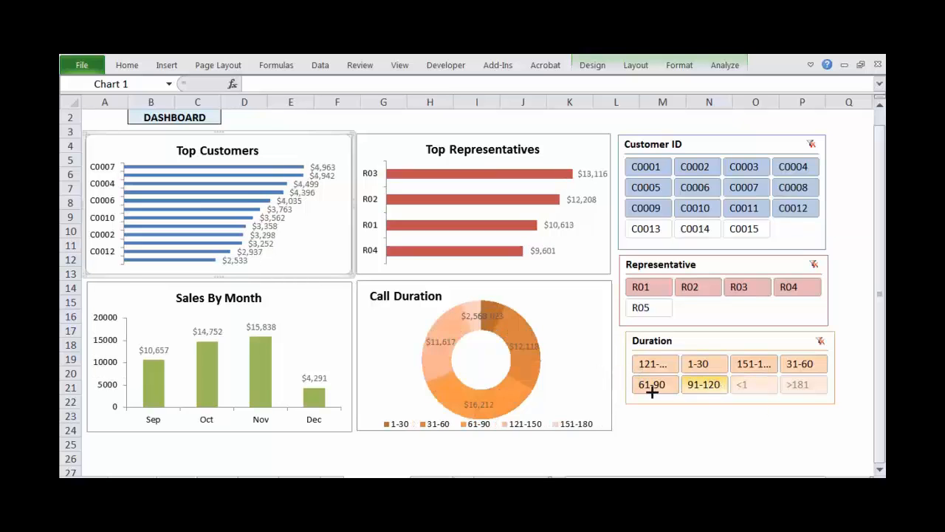
ctrl+click(652, 384)
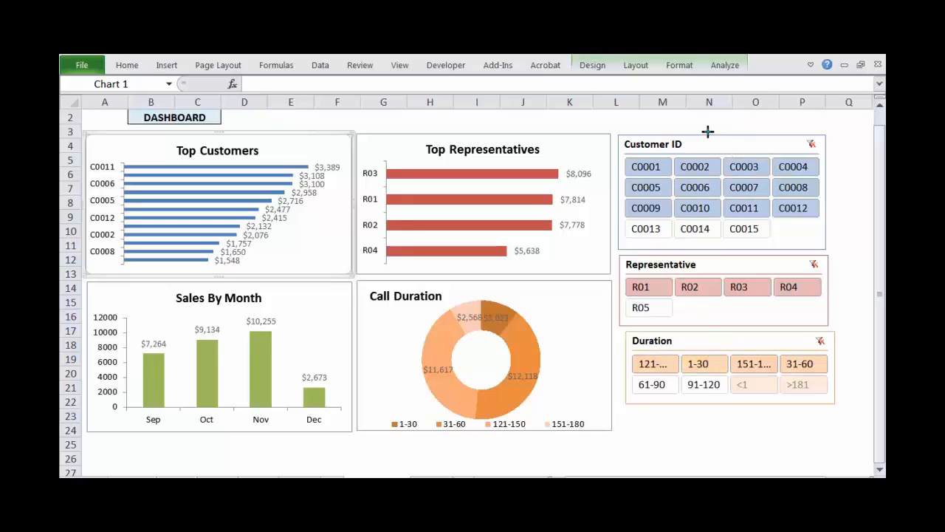
drag(708, 111, 766, 103)
drag(694, 271, 783, 233)
drag(706, 341, 754, 340)
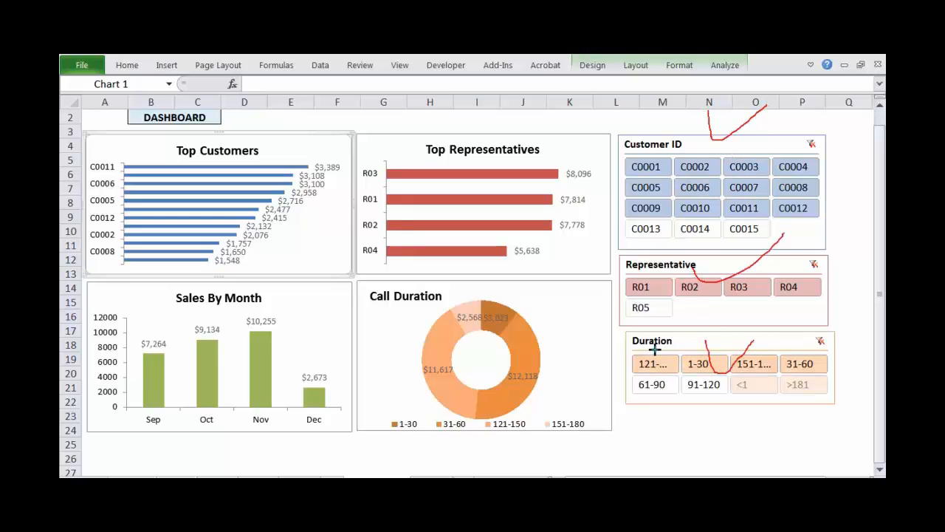
mouse_move(709, 242)
mouse_down()
mouse_move(546, 186)
mouse_move(568, 209)
mouse_up()
mouse_move(721, 291)
mouse_down()
mouse_move(510, 342)
mouse_move(526, 362)
mouse_up()
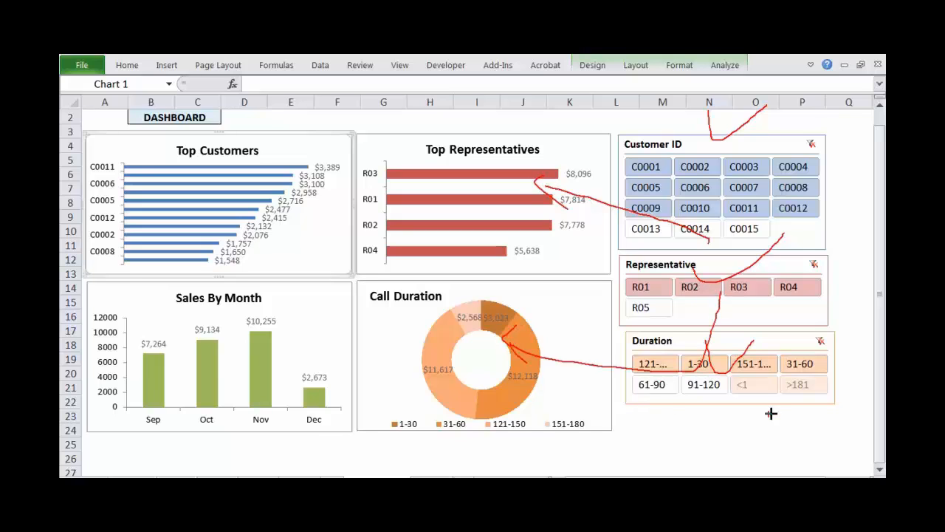
drag(773, 414, 217, 343)
drag(784, 215, 289, 182)
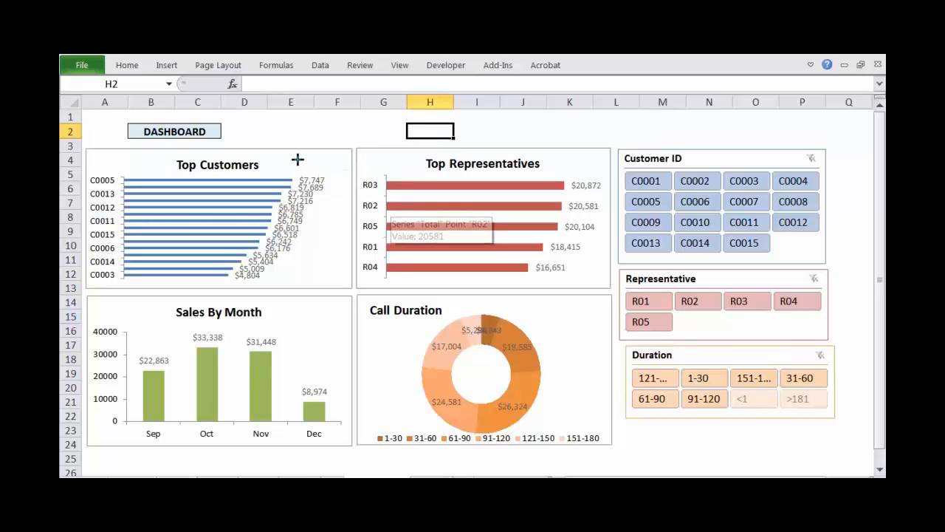
drag(297, 160, 338, 146)
drag(405, 158, 454, 136)
drag(279, 299, 318, 294)
drag(382, 304, 439, 286)
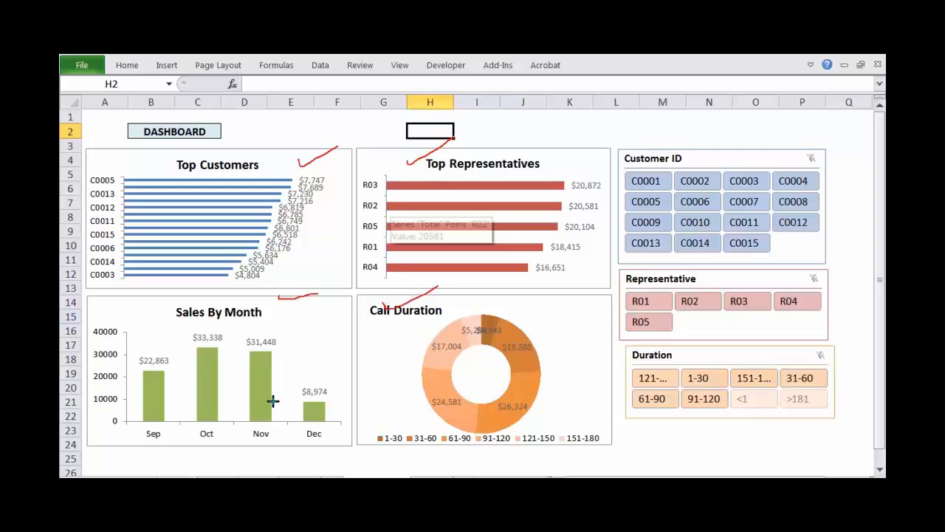
key(Escape)
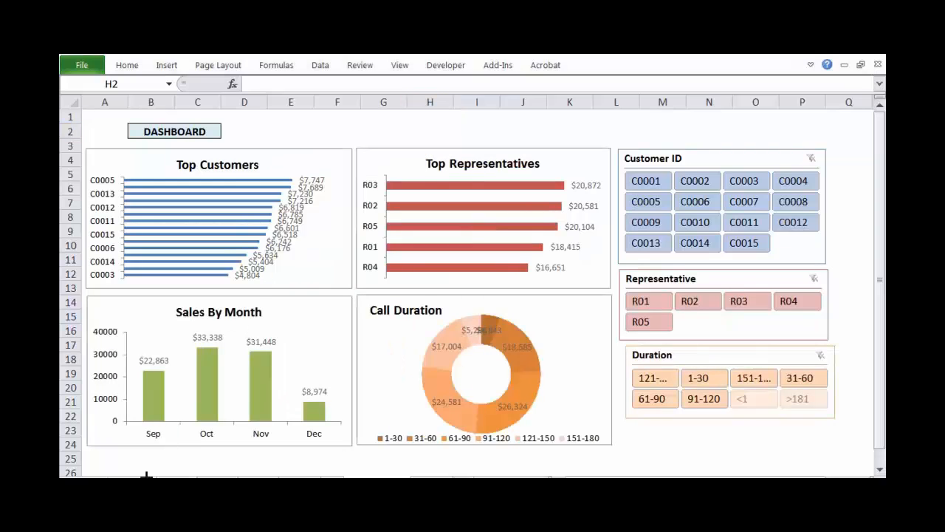
Insert a clustered bar PivotChart from the pivot table that lists purchase amounts by customer.
click(133, 481)
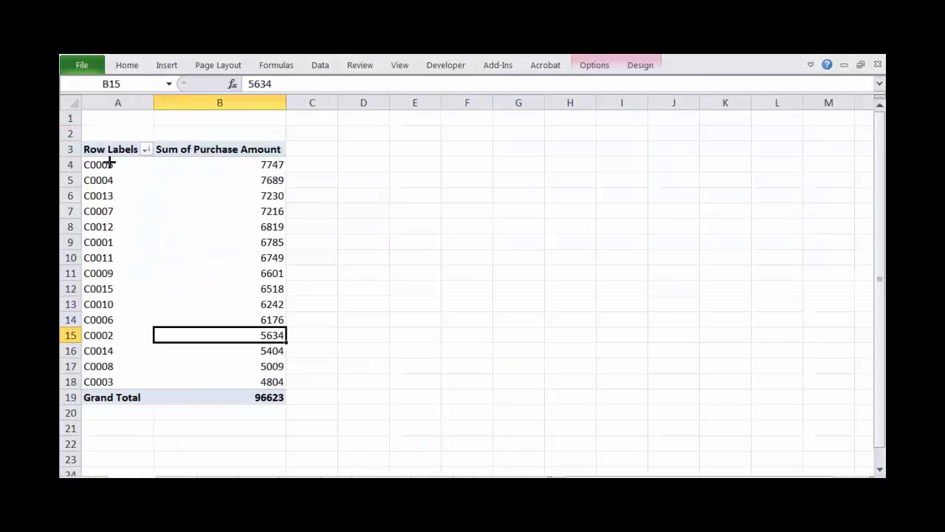
drag(110, 163, 248, 371)
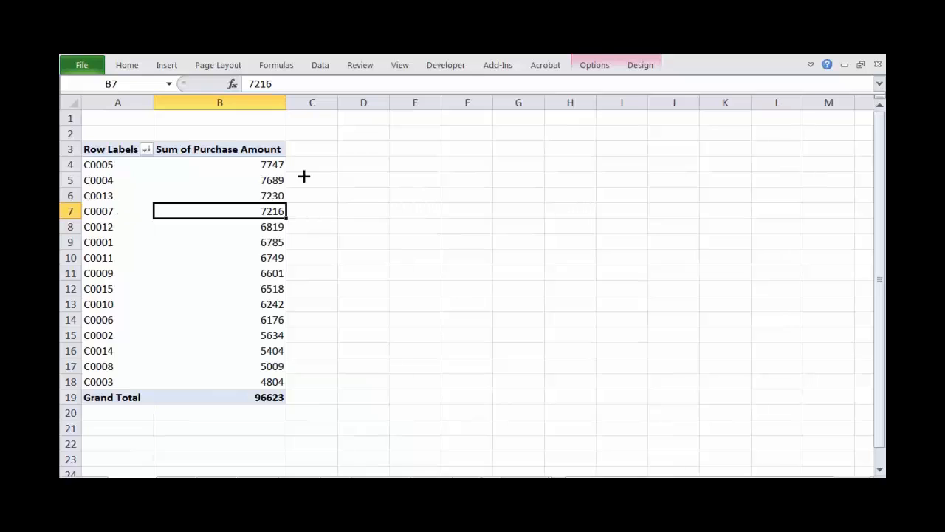
click(595, 65)
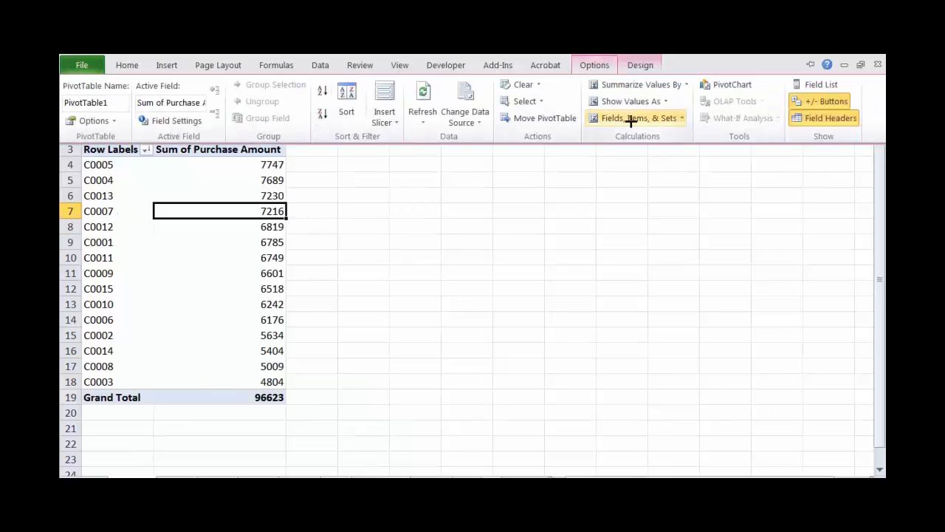
click(717, 84)
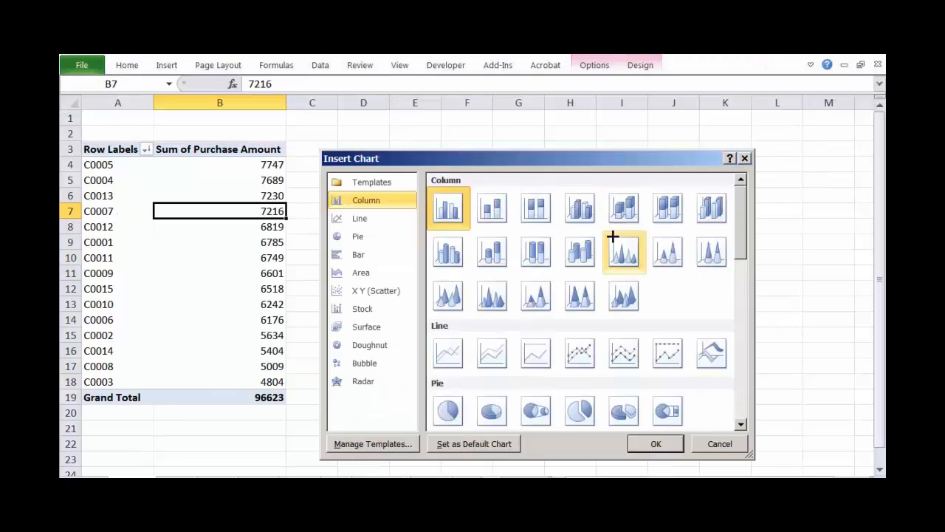
click(358, 255)
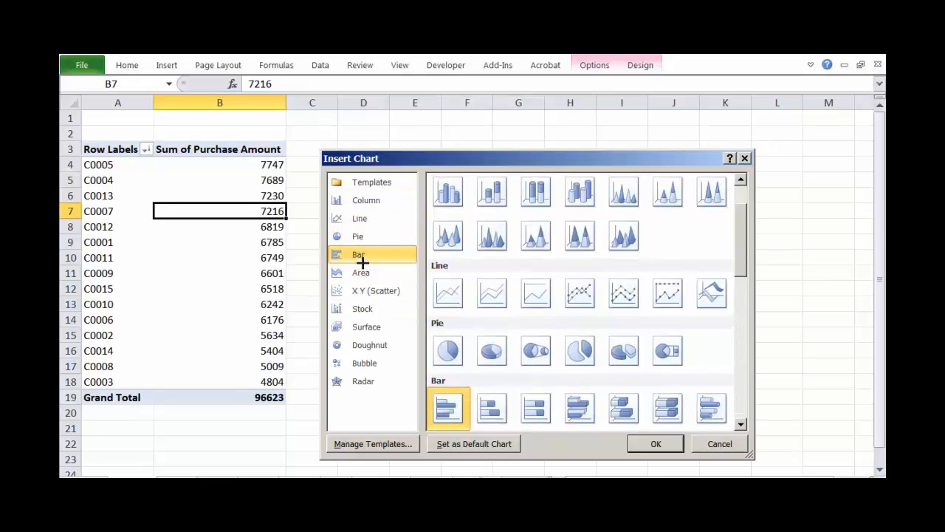
click(656, 445)
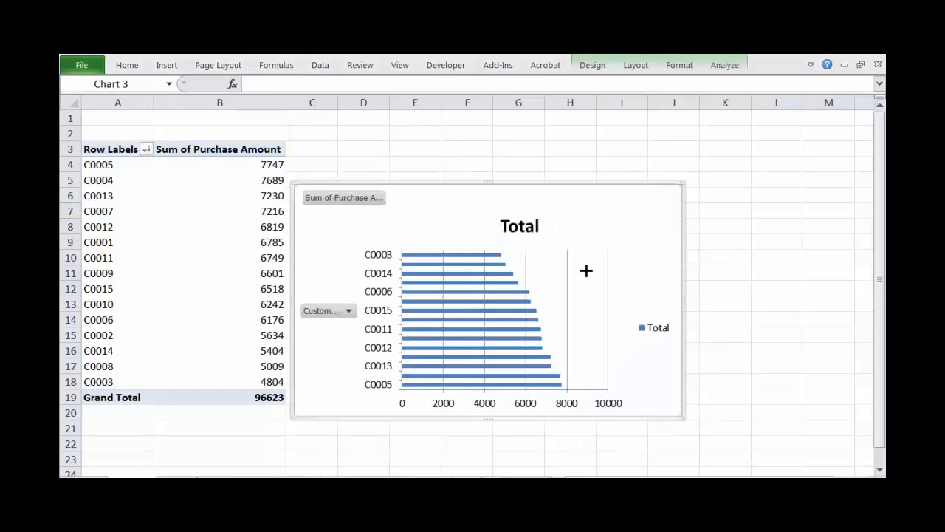
Hide all field buttons on the customer bar chart and delete its legend.
click(734, 62)
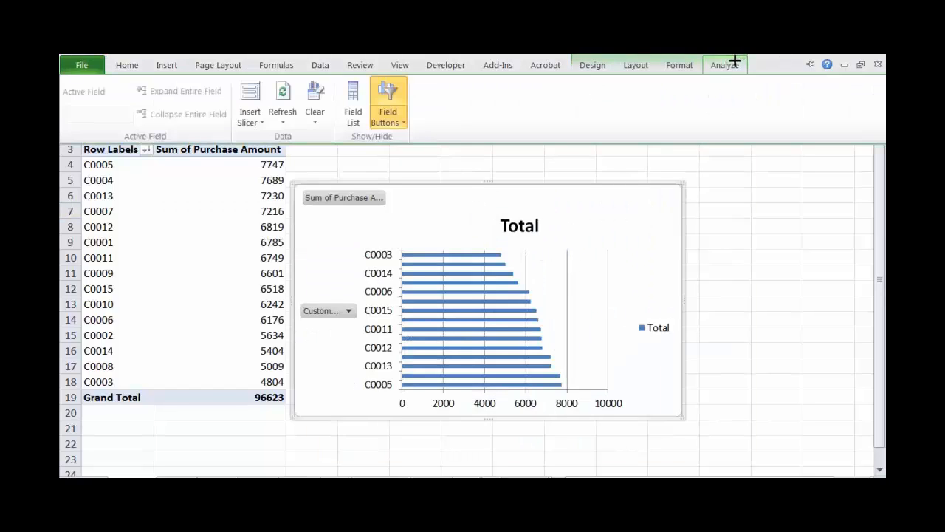
click(388, 118)
click(335, 209)
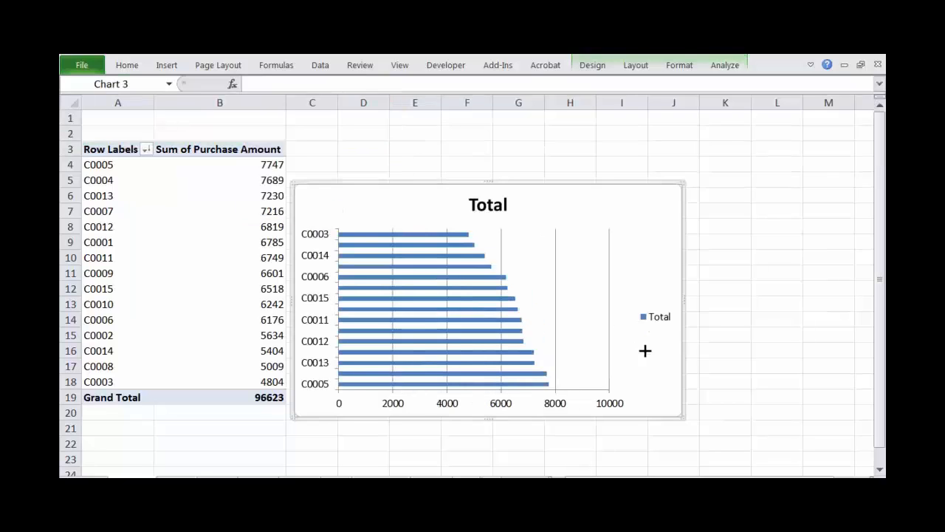
click(660, 319)
key(Delete)
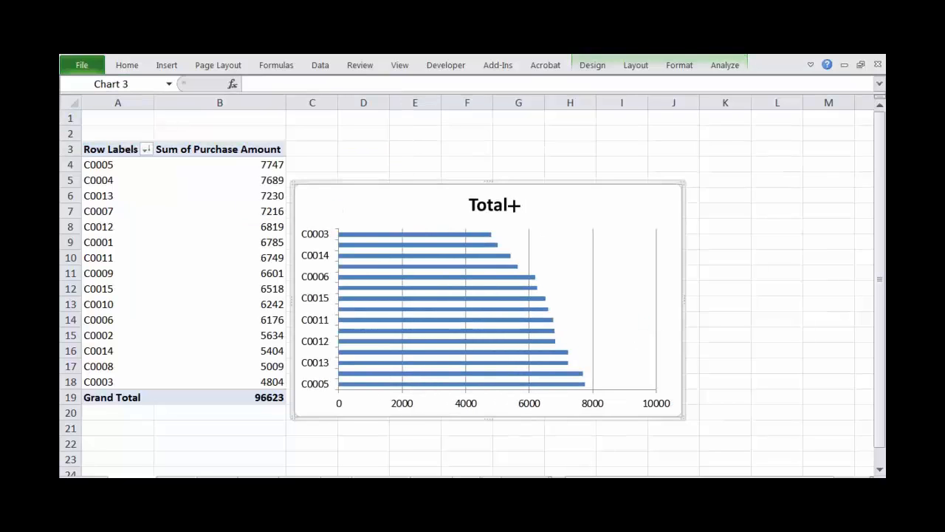
Delete the "Total" title from the customer bar chart.
click(490, 203)
double_click(491, 204)
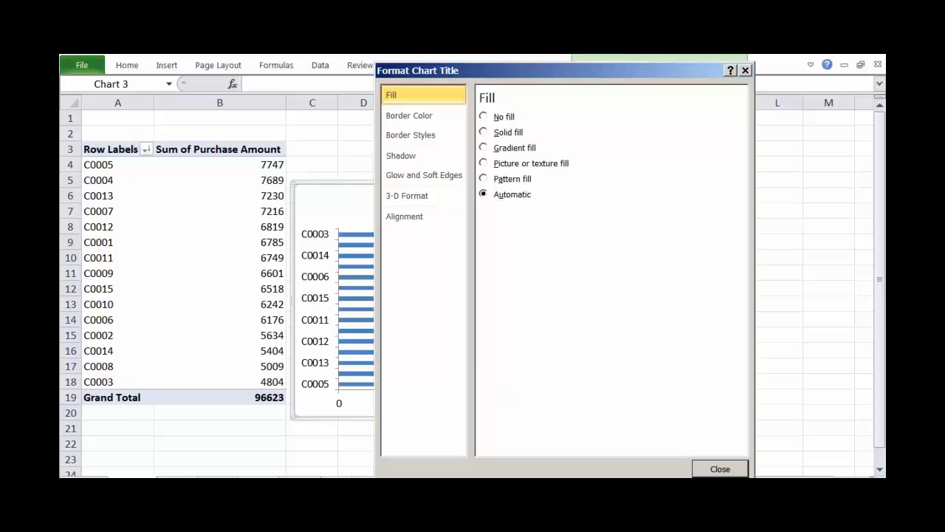
click(716, 469)
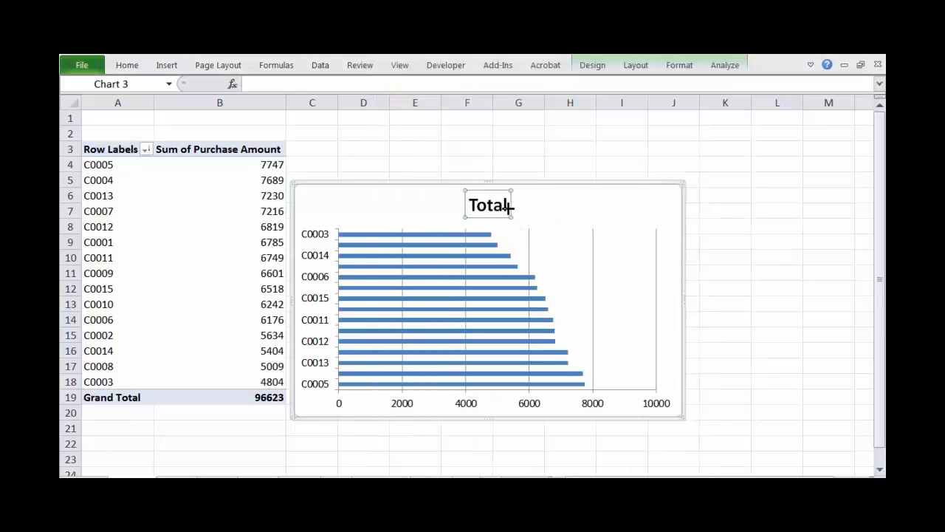
key(Delete)
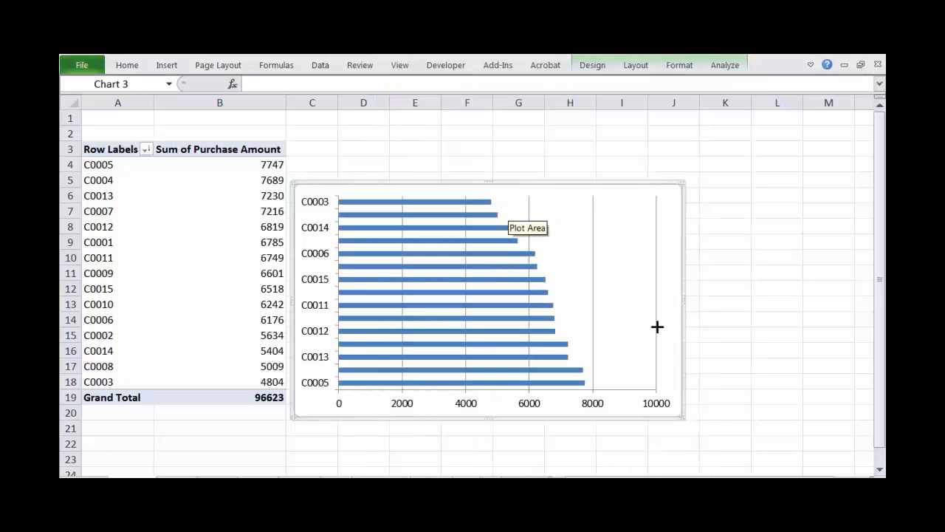
Fix the maximum of the customer bar chart's horizontal value axis at 8000.
right_click(656, 399)
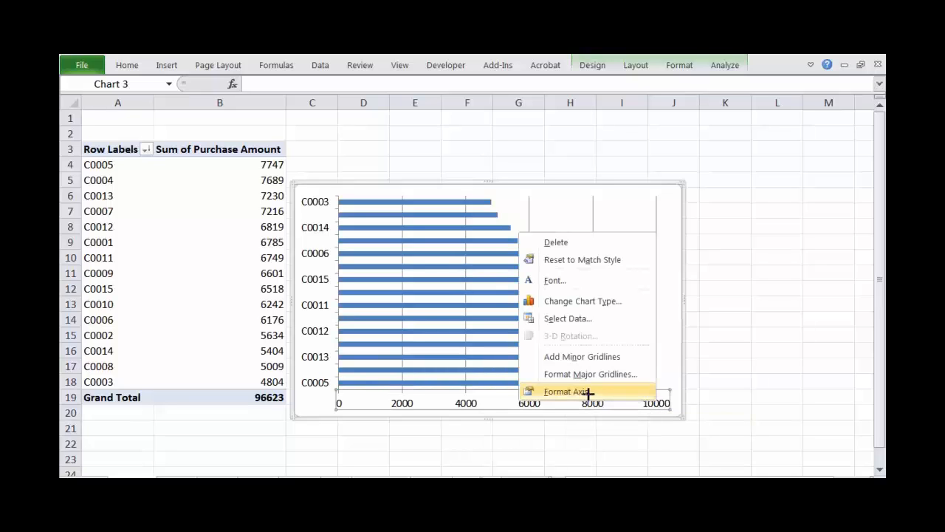
key(Return)
click(572, 133)
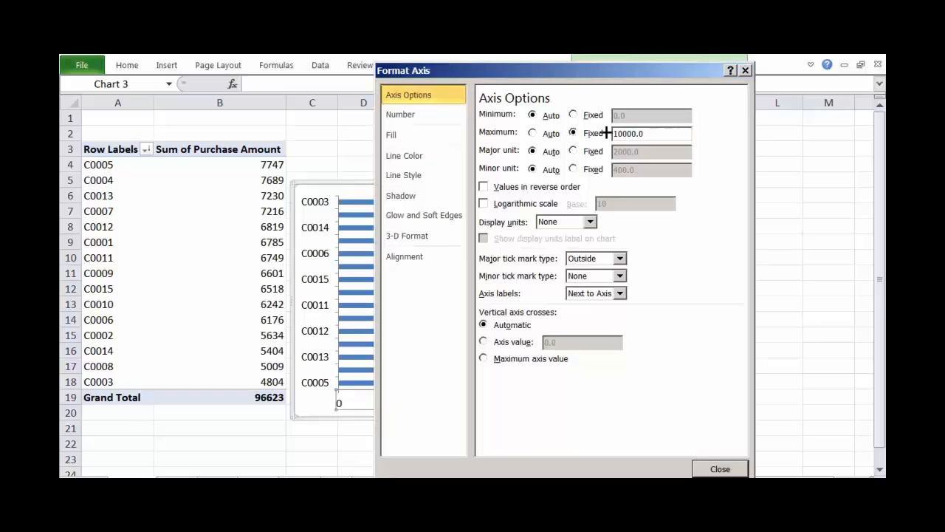
click(617, 134)
click(737, 467)
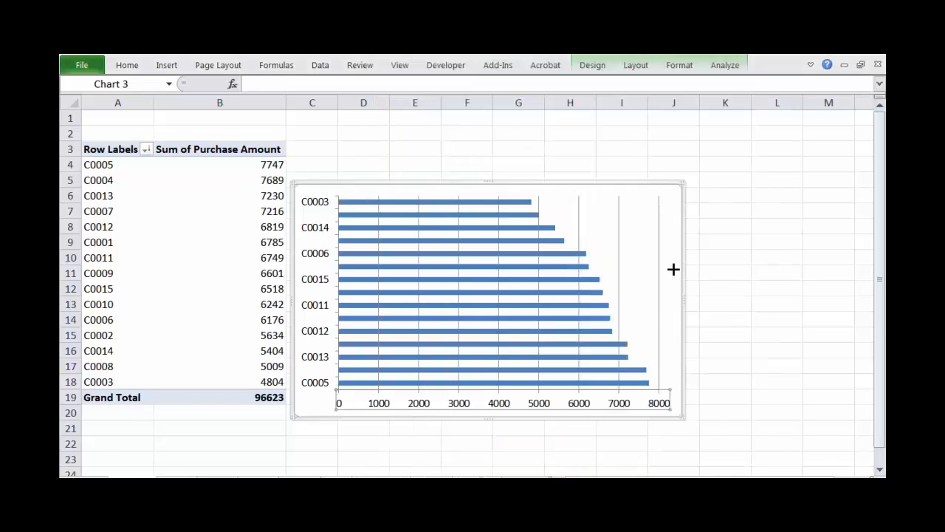
Delete the vertical gridlines from the customer bar chart.
click(659, 321)
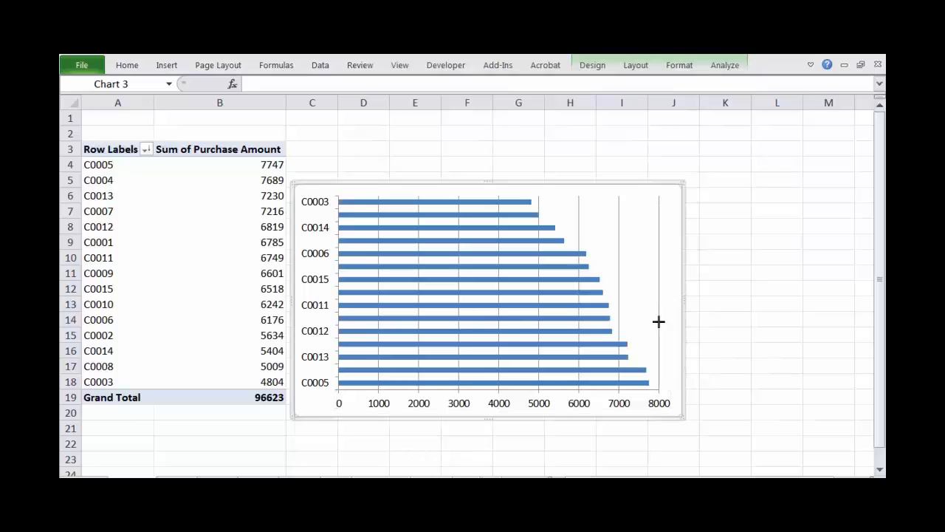
click(619, 242)
key(Delete)
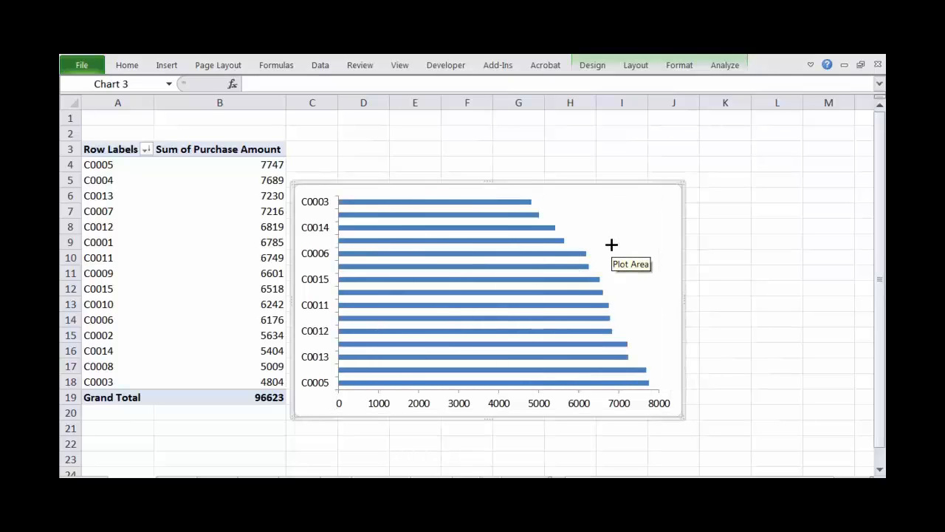
Move the customer bar chart to sheet db1 and resize it to span about columns B to F and rows 1 to 11.
click(629, 215)
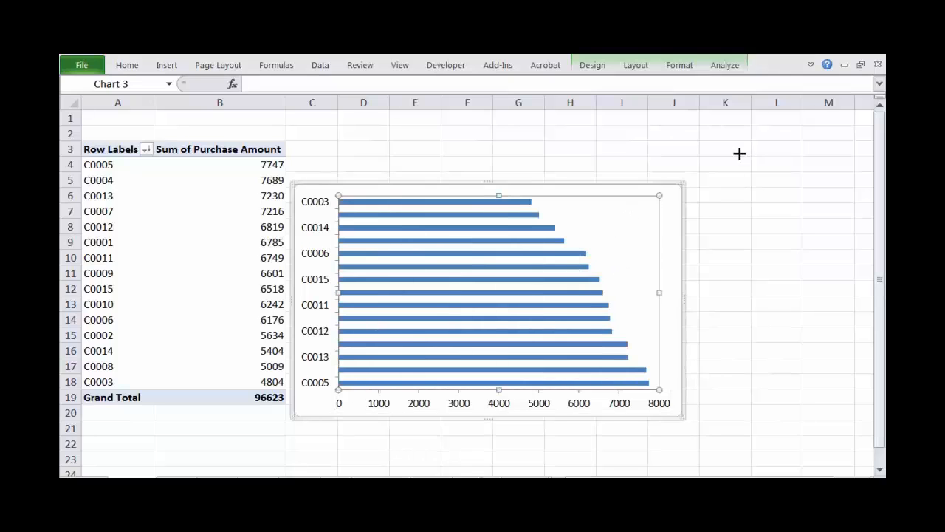
click(593, 65)
click(790, 112)
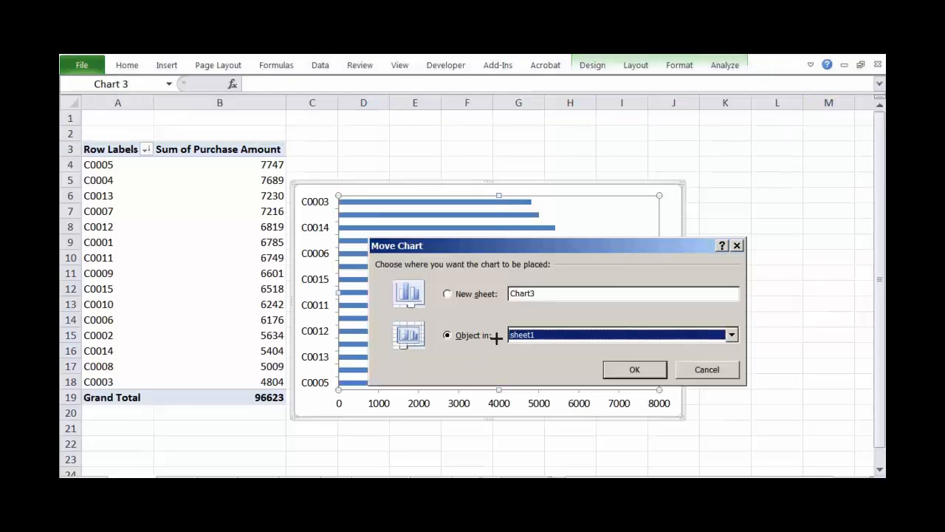
click(584, 336)
scroll(584, 370, down, 1)
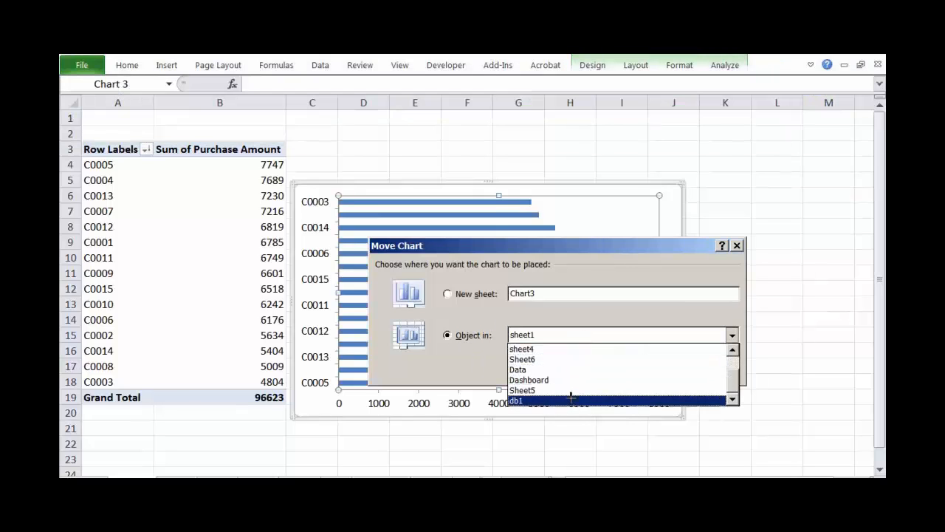
click(567, 401)
click(618, 373)
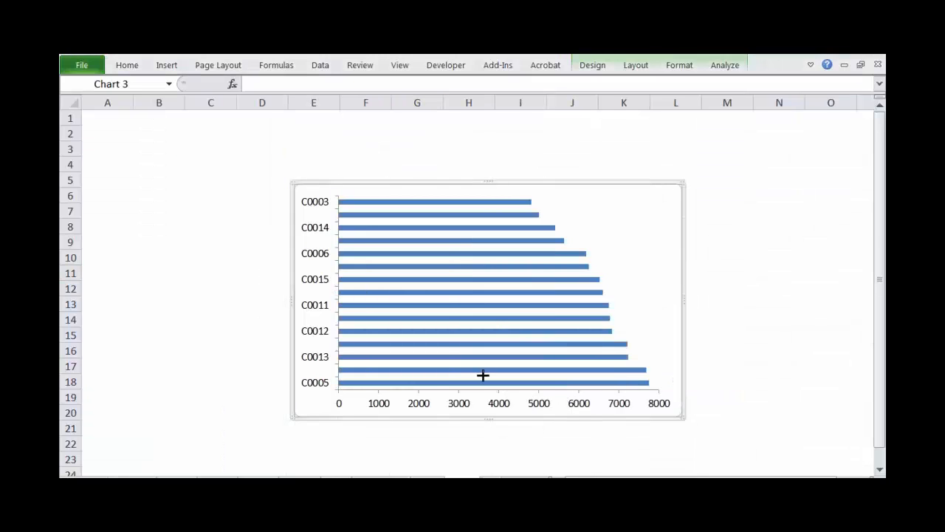
drag(292, 182, 172, 114)
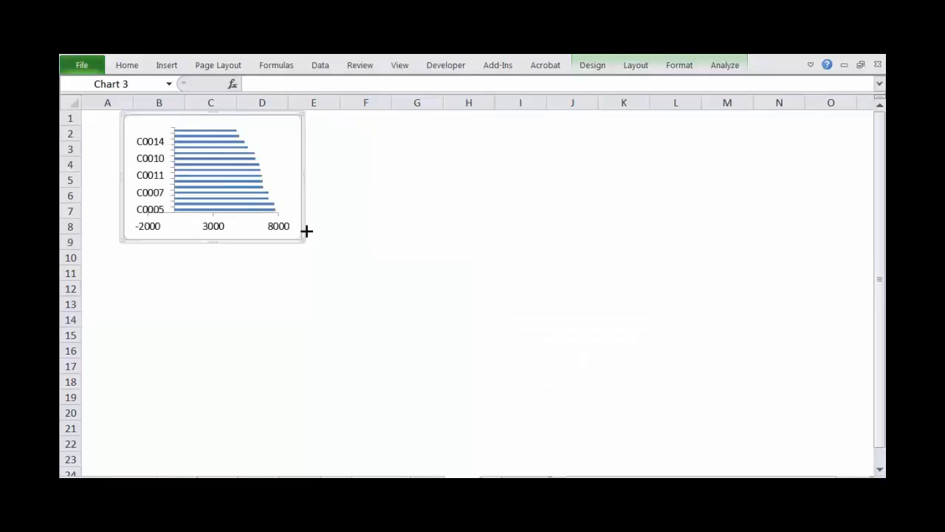
drag(301, 238, 381, 279)
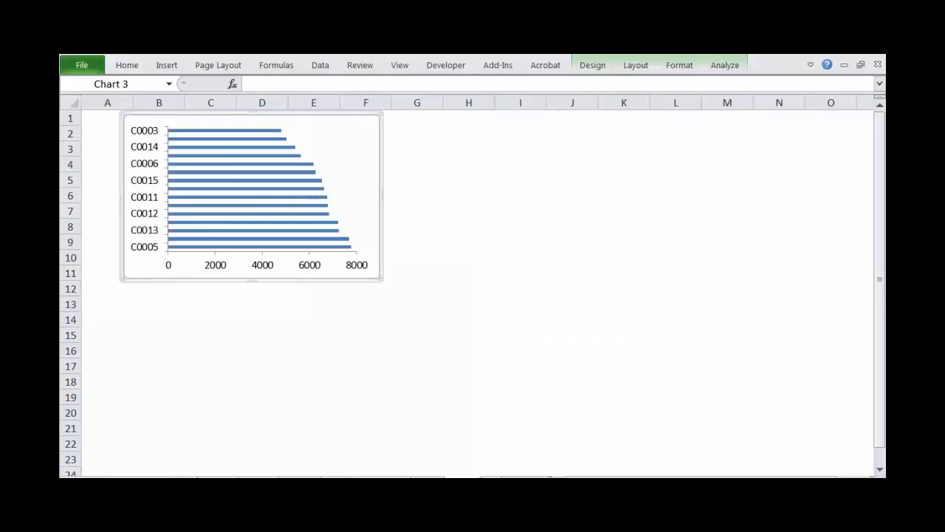
Insert a clustered column PivotChart from the pivot table that lists purchase amounts by representative.
click(177, 483)
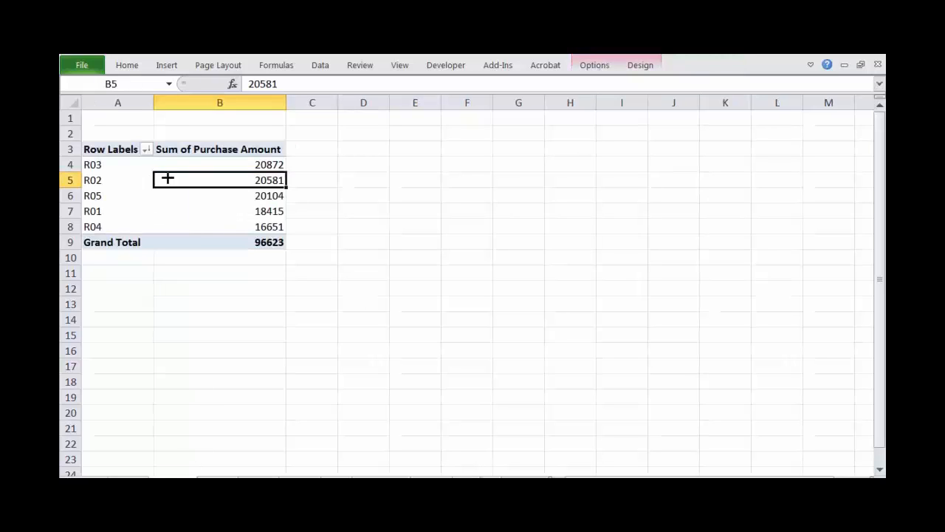
click(582, 66)
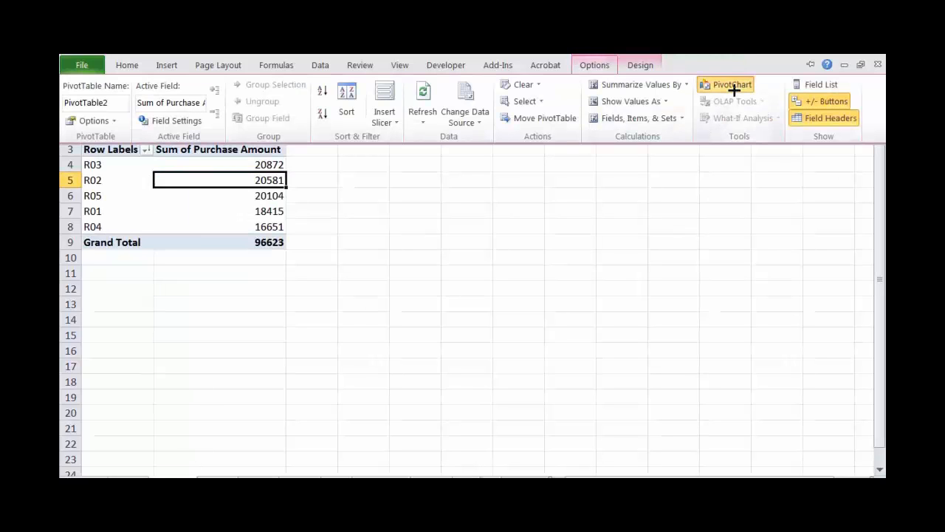
click(730, 87)
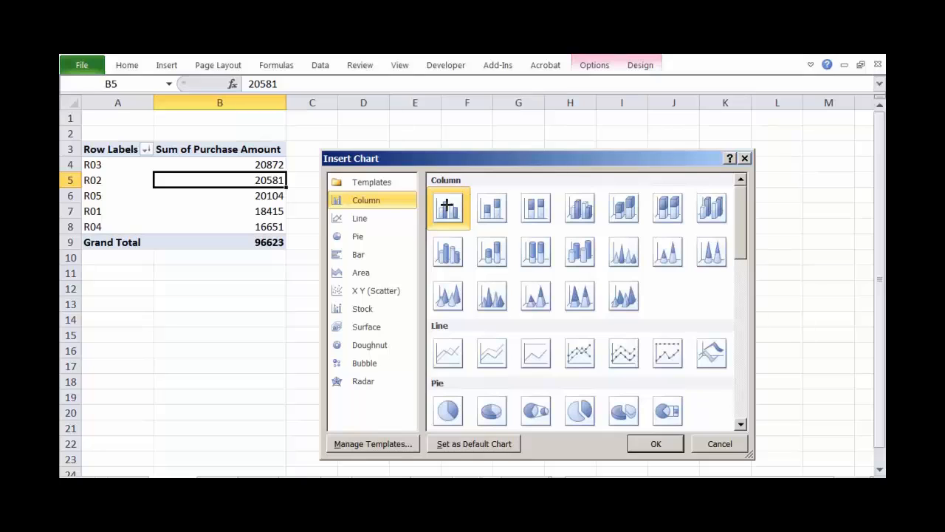
click(657, 443)
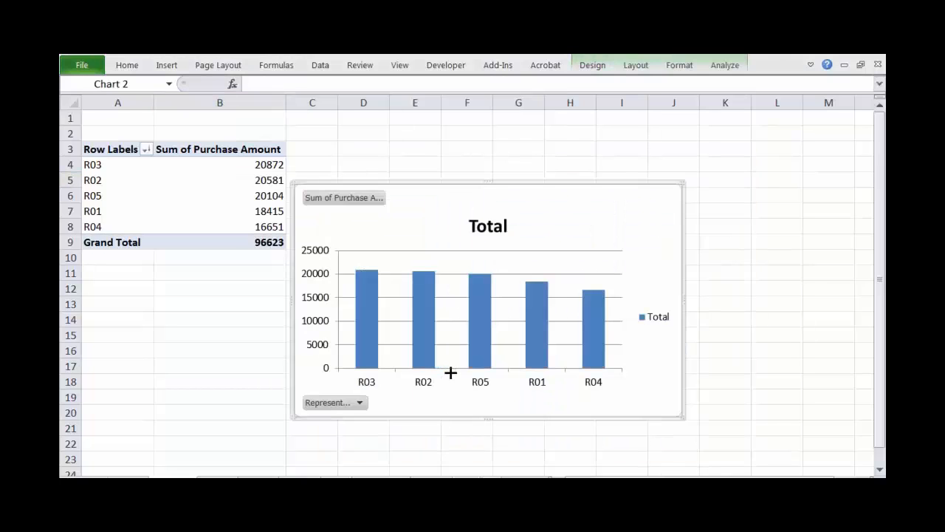
Hide all field buttons on the representative column chart and delete its legend.
click(724, 65)
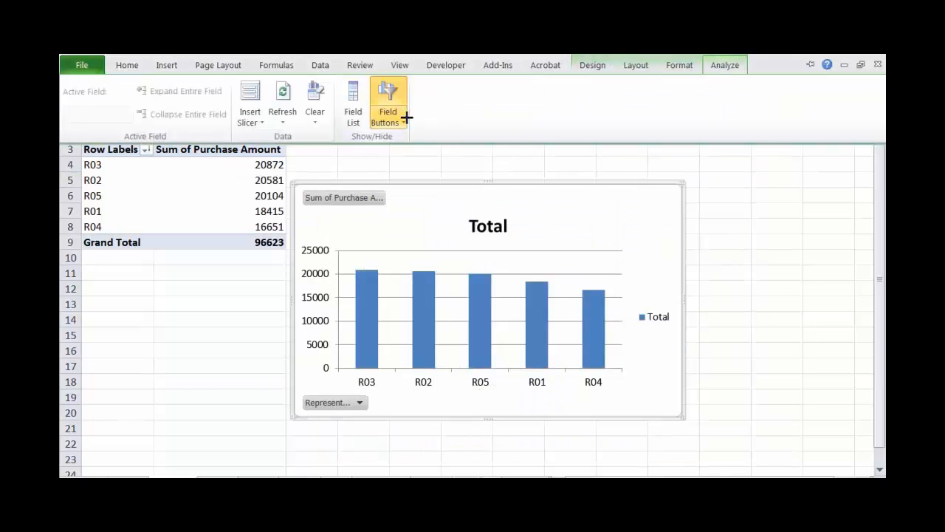
click(395, 111)
click(369, 206)
click(654, 316)
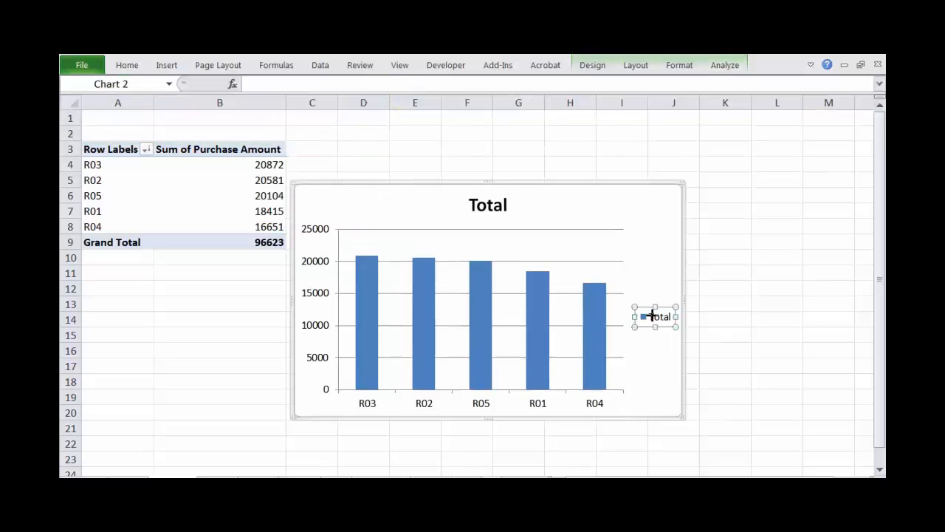
key(Delete)
double_click(485, 205)
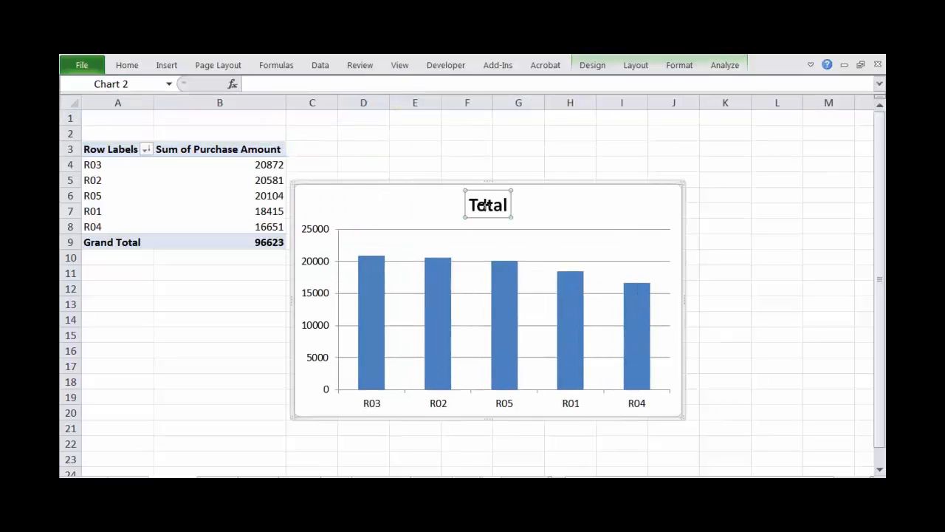
click(738, 468)
right_click(647, 203)
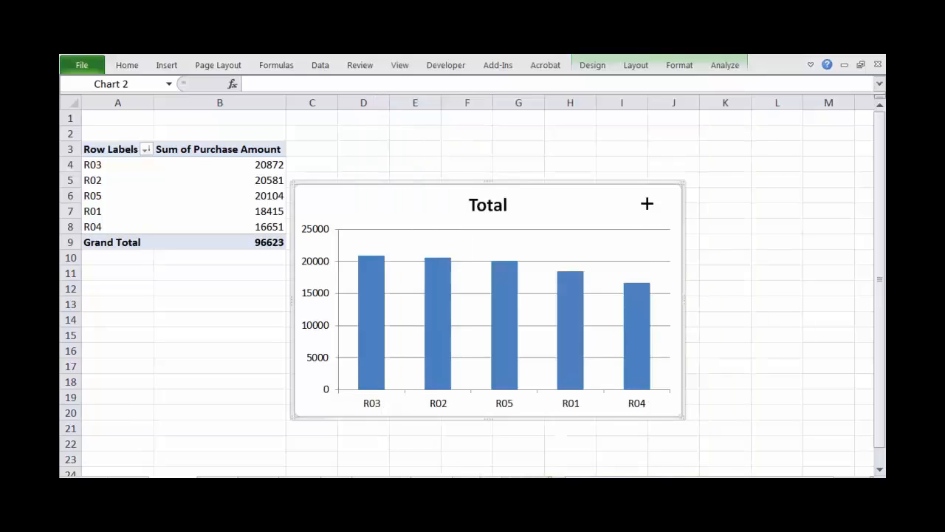
Move the representative column chart to sheet db1 as an object.
click(591, 362)
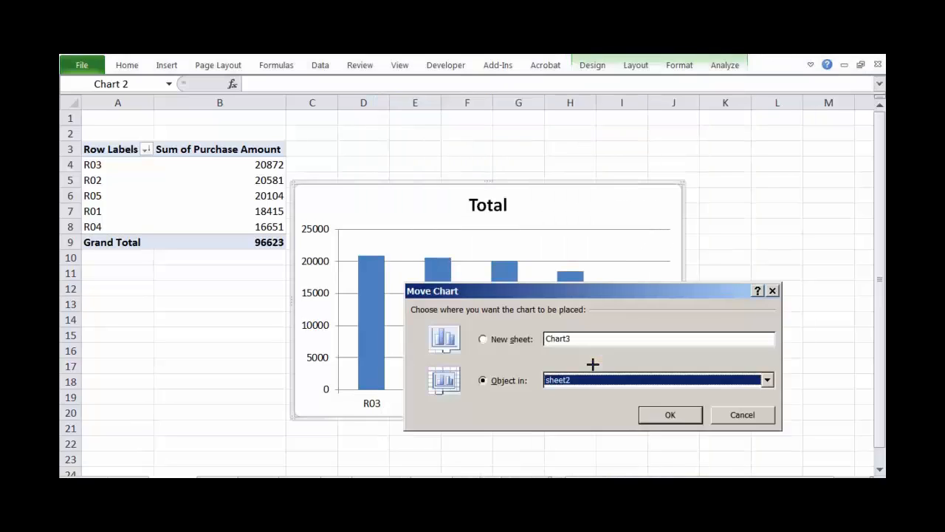
click(660, 380)
scroll(655, 421, down, 2)
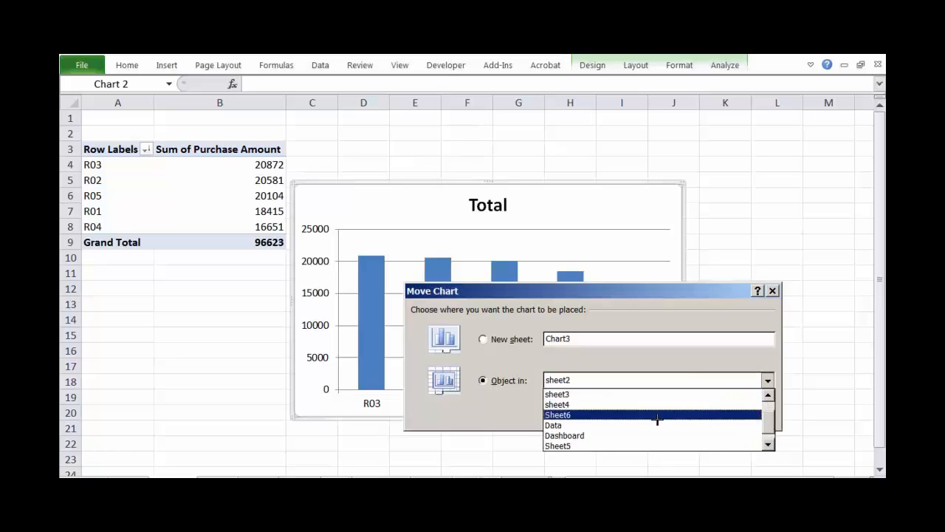
click(623, 445)
click(661, 415)
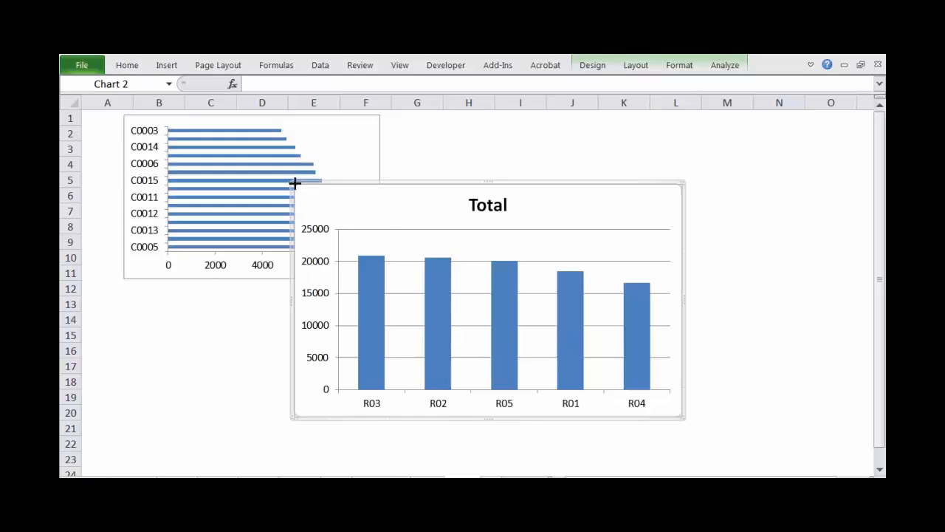
Shrink the representative column chart and place it beside the customer bar chart, spanning about columns G to K and rows 1 to 11.
drag(293, 184, 480, 245)
click(566, 253)
drag(566, 252, 513, 120)
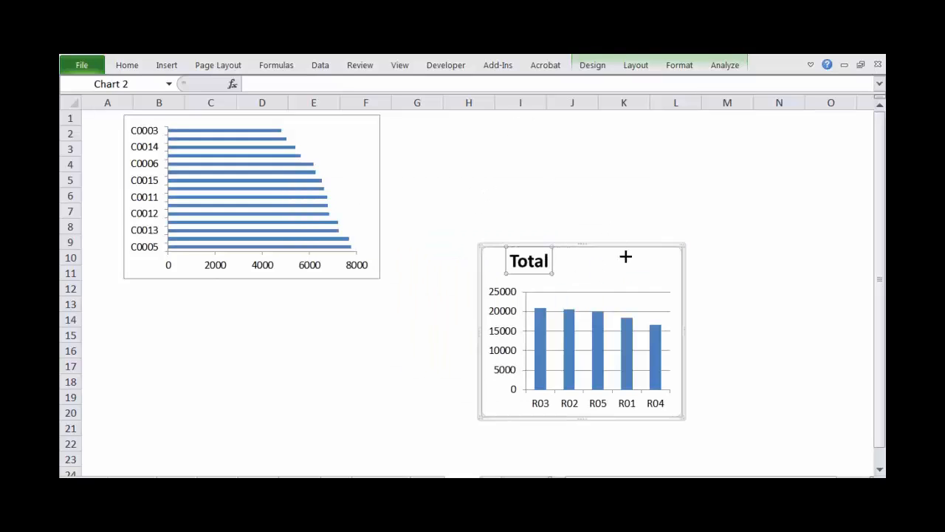
drag(637, 251, 574, 116)
Centre the representative chart's title above its columns and change the text to "Sales per Rep".
click(468, 129)
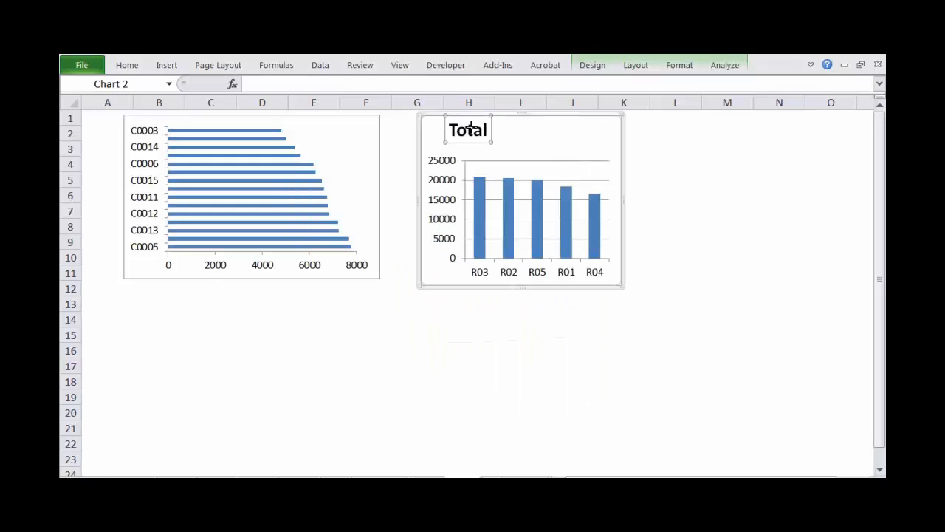
drag(469, 129, 526, 130)
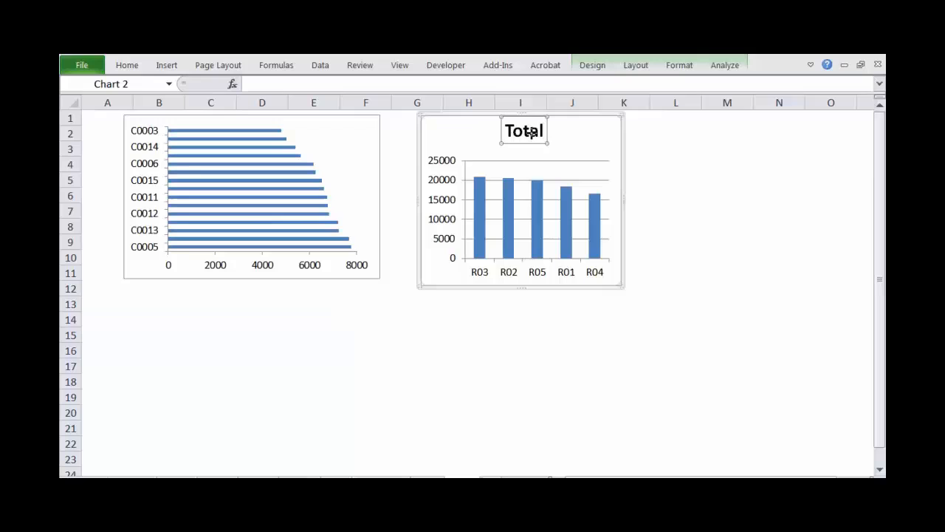
double_click(532, 131)
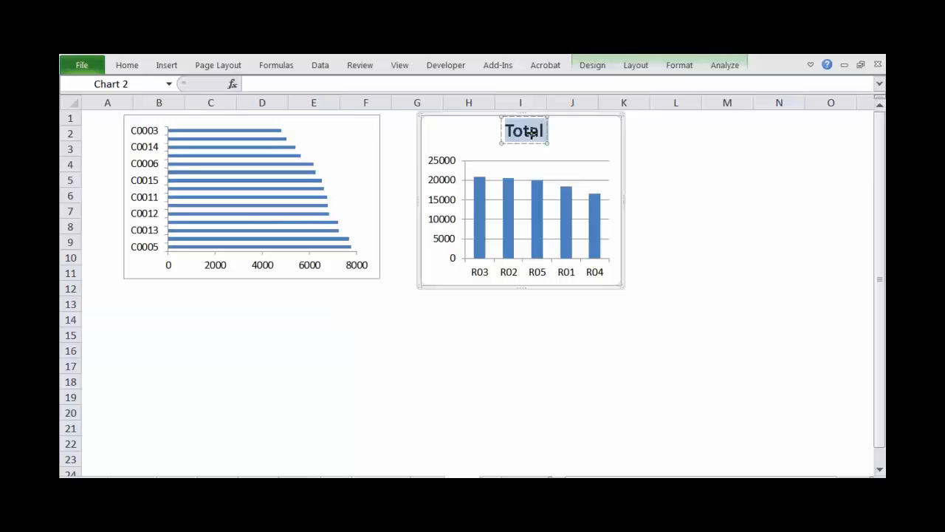
text(Sales)
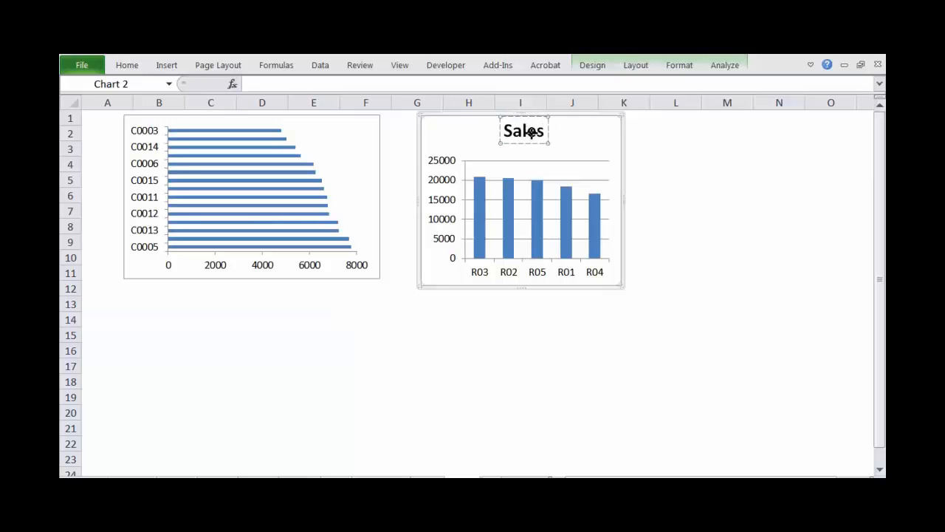
text( per Ra)
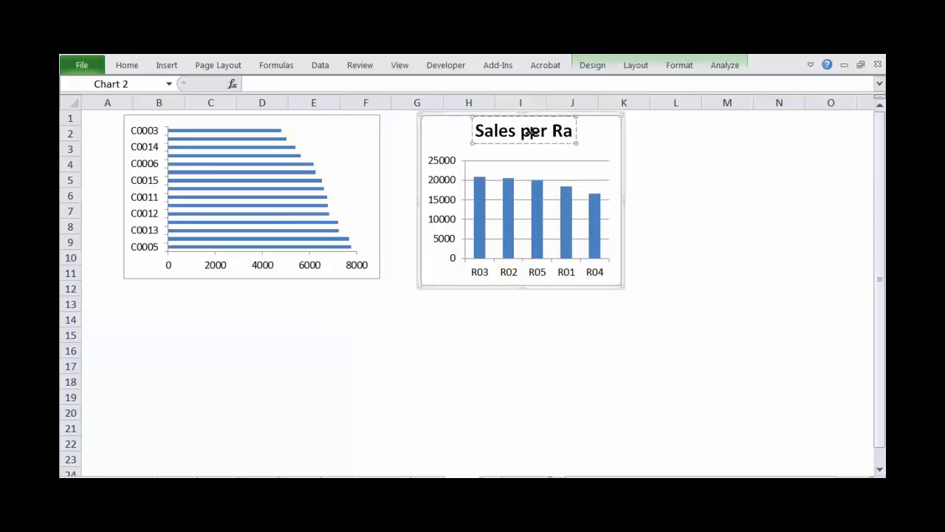
key(BackSpace)
text(ep)
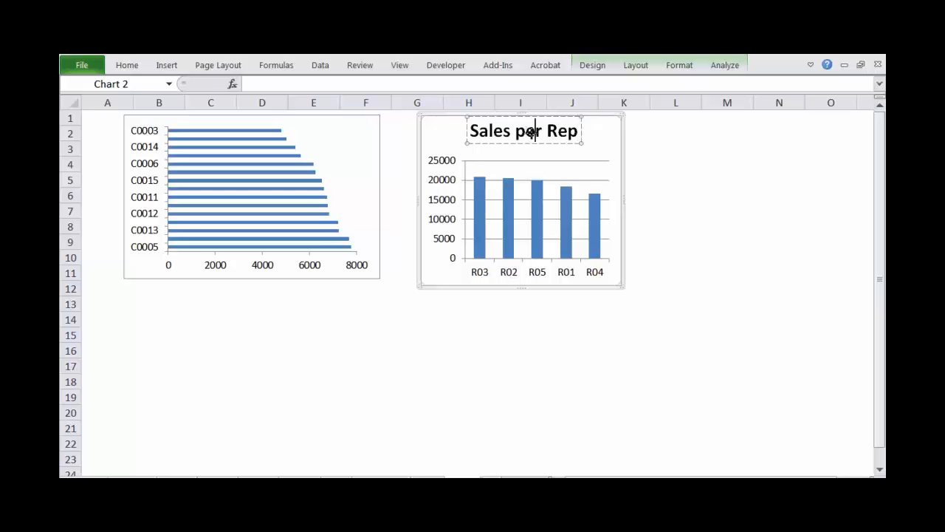
triple_click(534, 131)
click(680, 71)
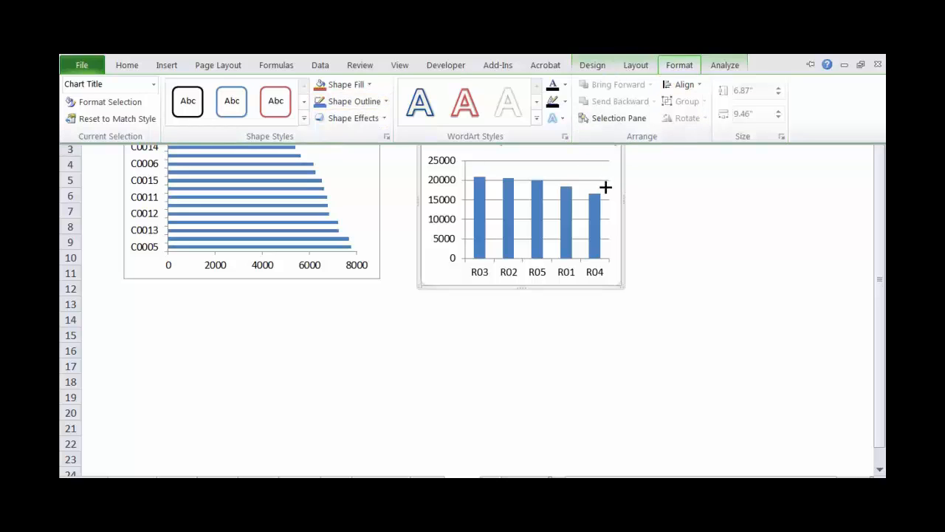
click(605, 161)
click(591, 134)
click(501, 132)
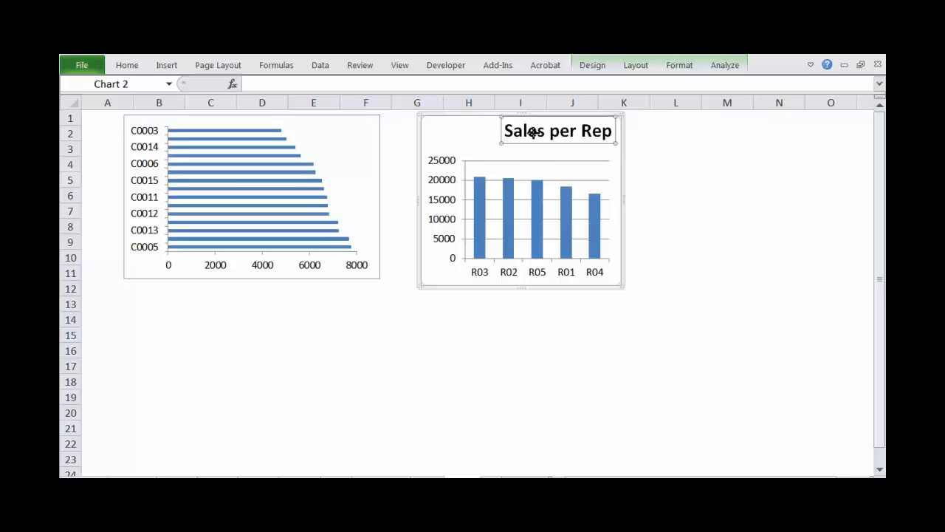
click(654, 179)
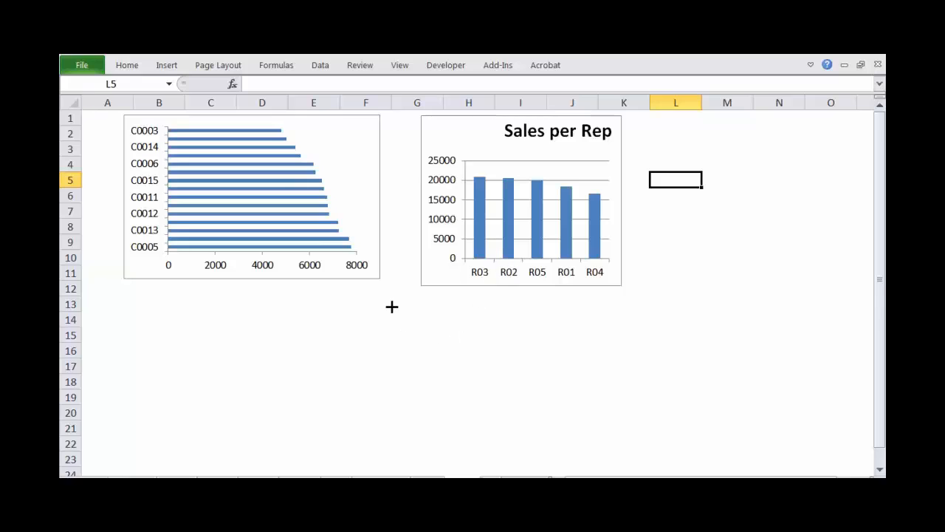
click(355, 171)
right_click(350, 171)
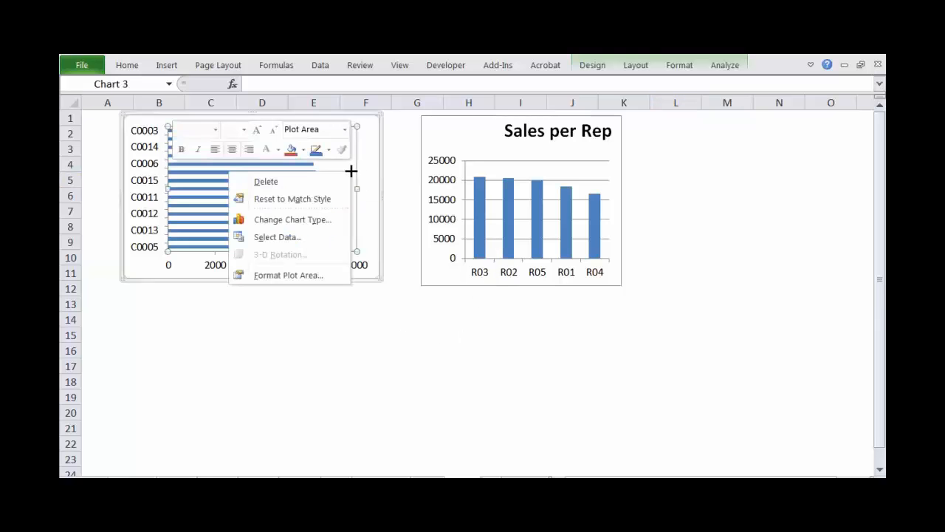
key(Escape)
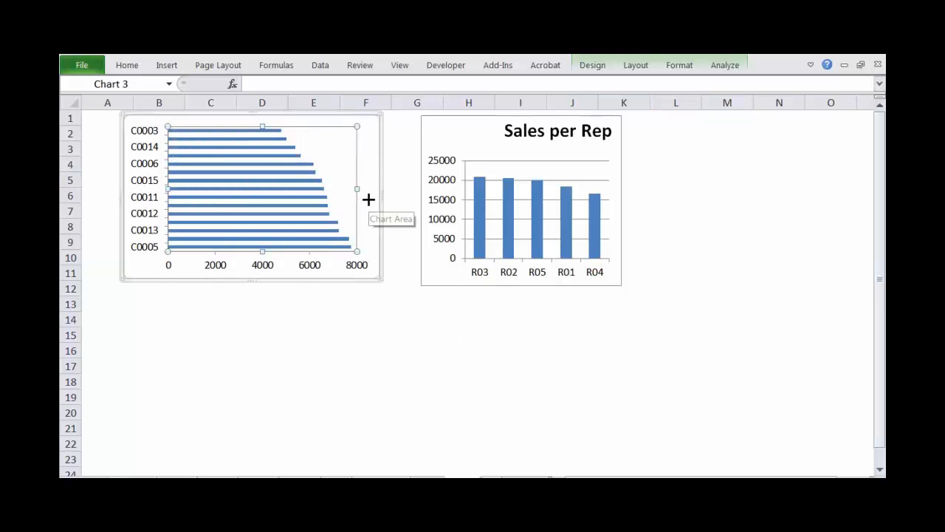
click(473, 131)
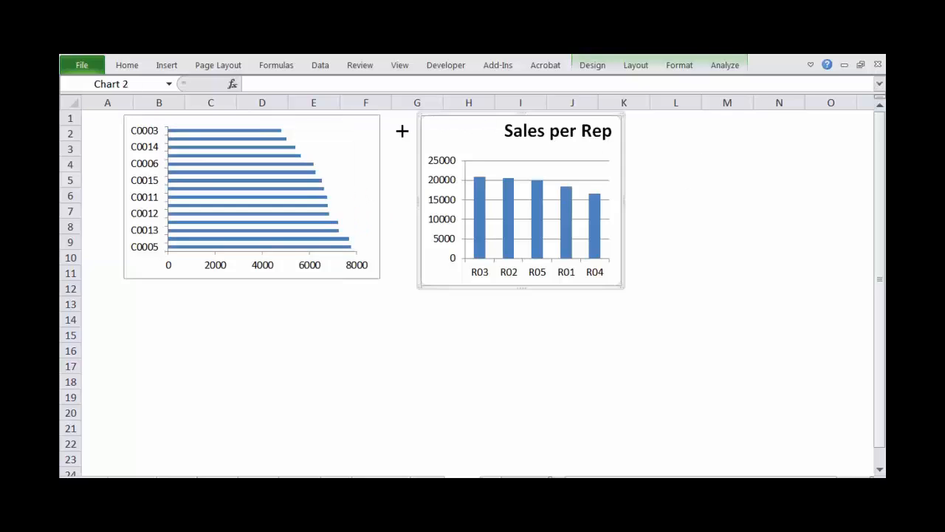
click(346, 126)
Insert a Customer ID slicer for the Sales per Rep chart and move it to the chart's right edge.
click(456, 129)
click(592, 65)
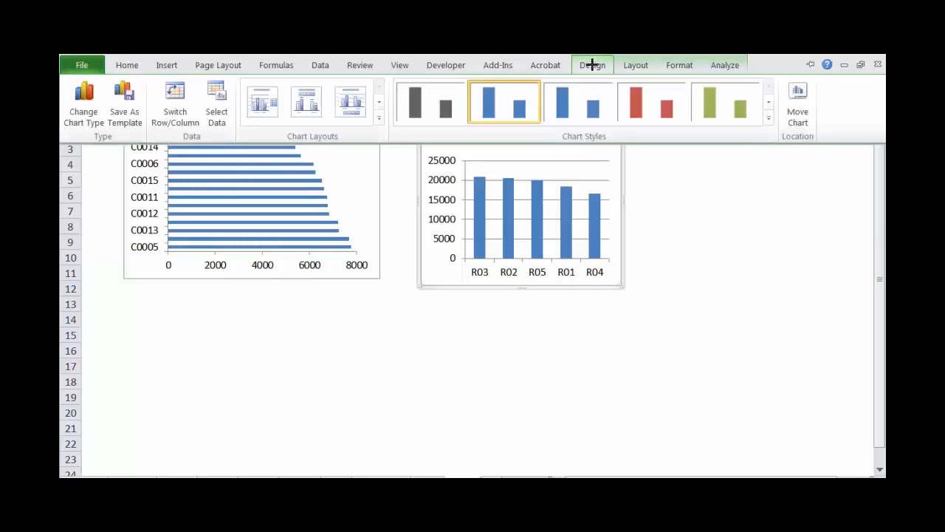
click(722, 65)
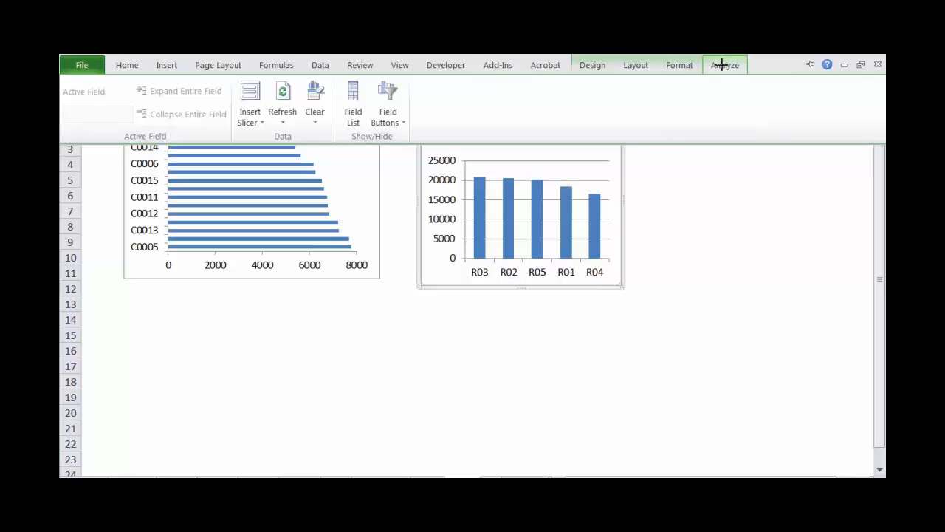
click(250, 118)
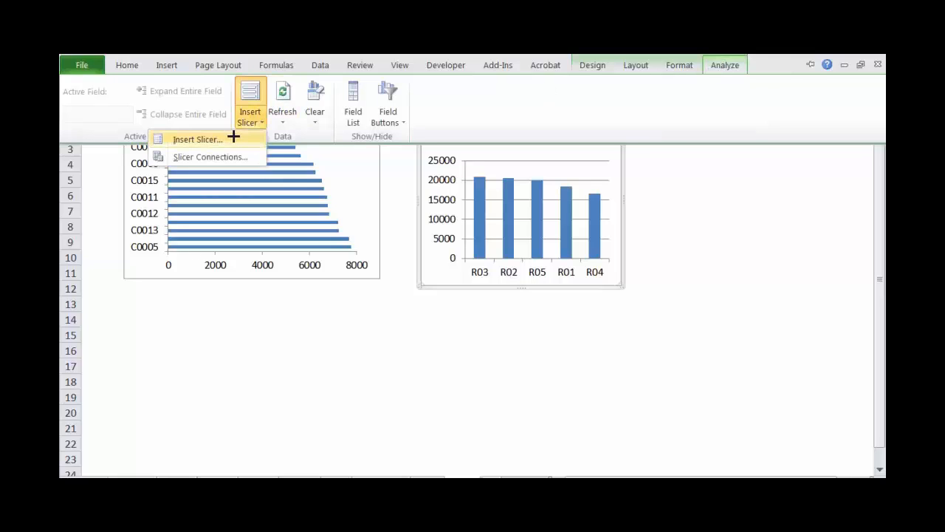
click(232, 137)
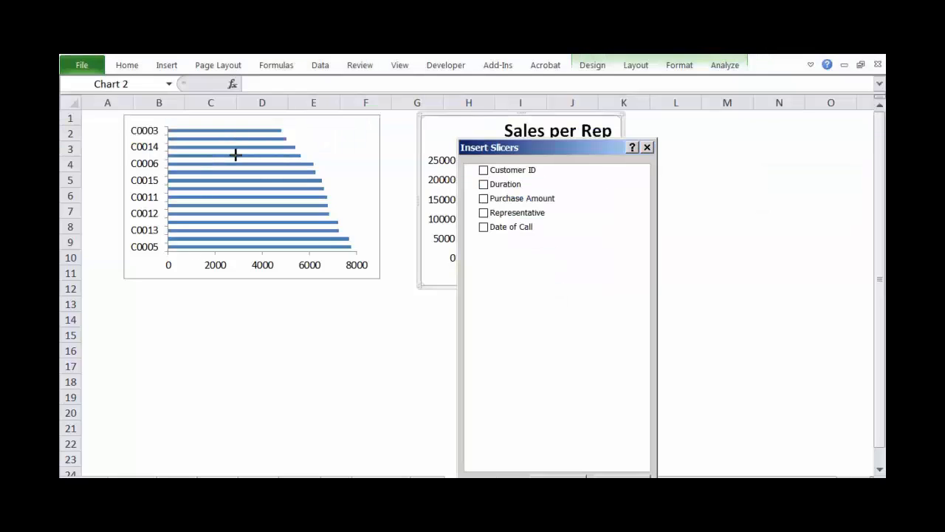
click(483, 170)
key(Return)
drag(501, 196, 705, 181)
drag(762, 254, 753, 222)
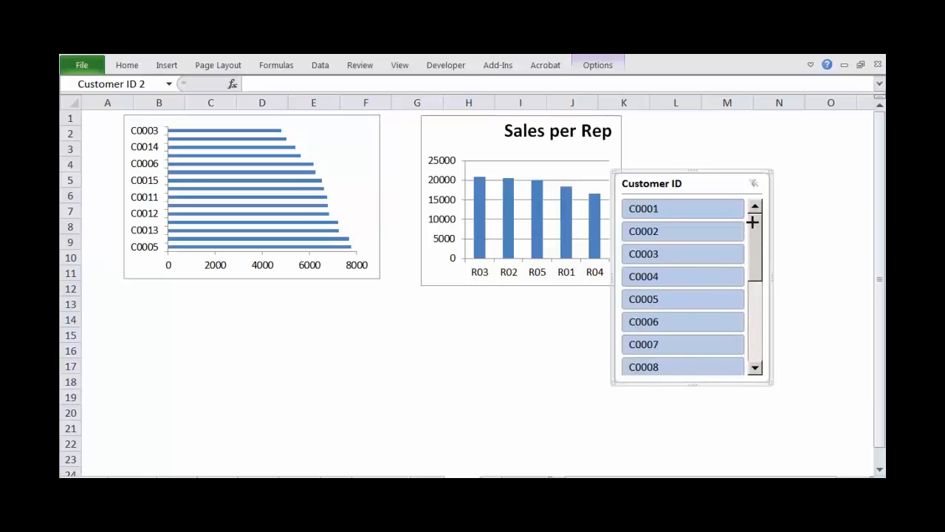
Examine the Customer ID slicer's header, caption, sorting and filtering settings.
right_click(709, 213)
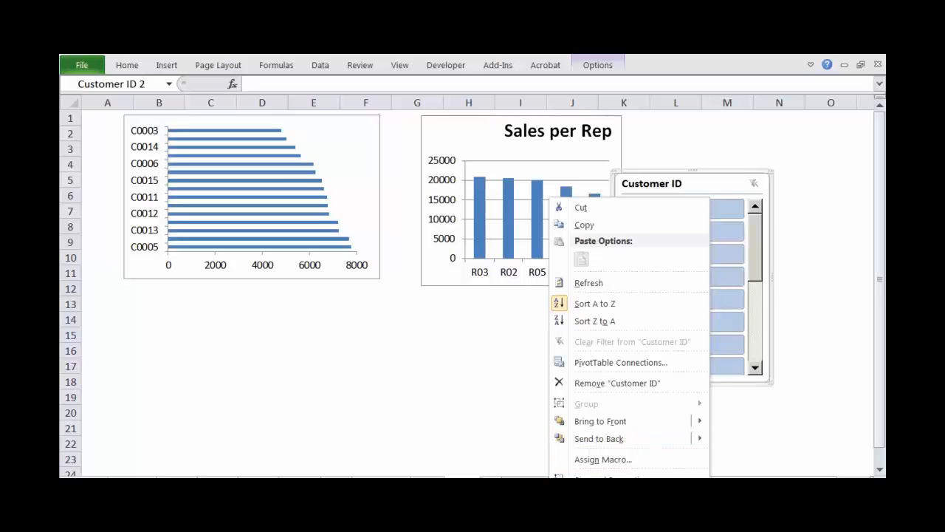
click(804, 337)
scroll(720, 207, down, 2)
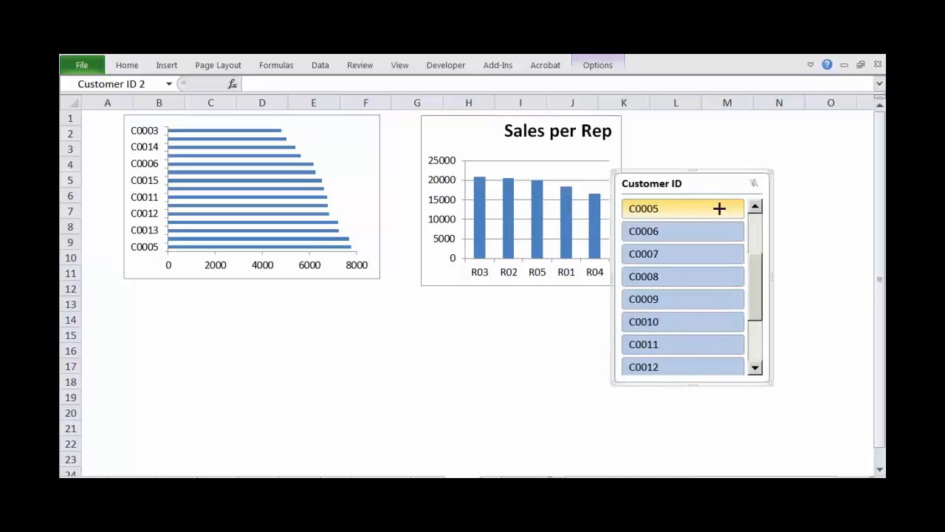
drag(710, 184, 715, 129)
right_click(715, 128)
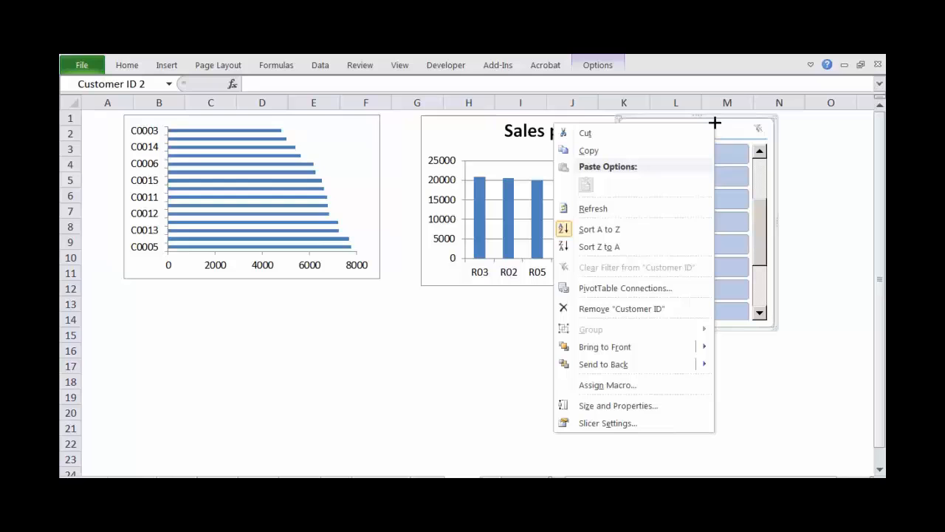
click(626, 421)
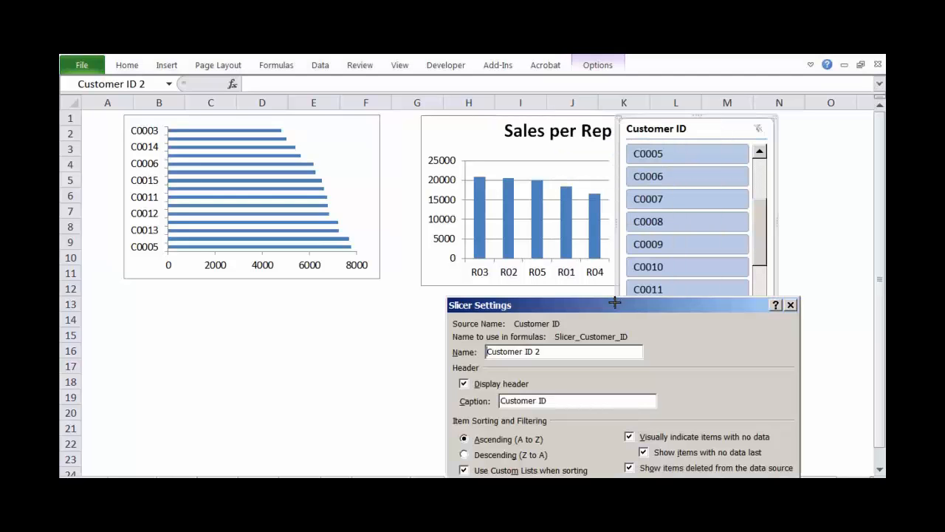
drag(615, 304, 520, 178)
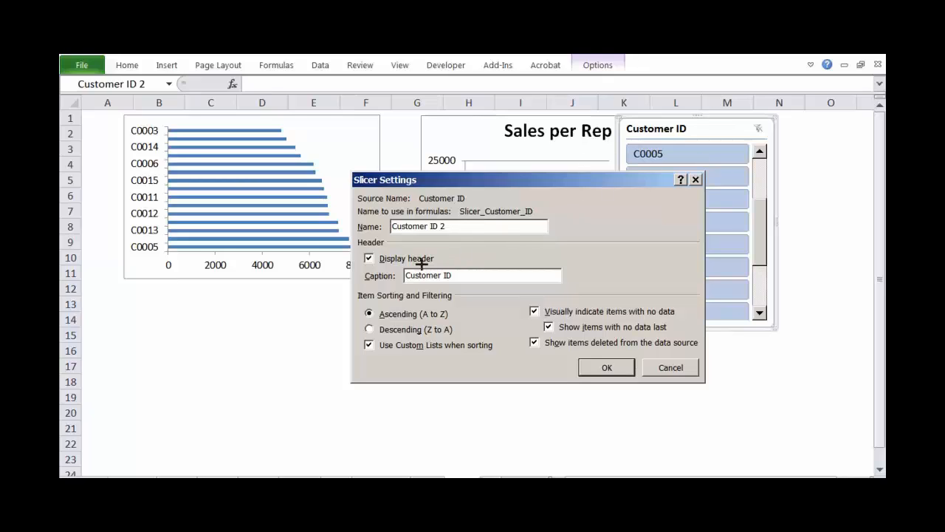
click(669, 367)
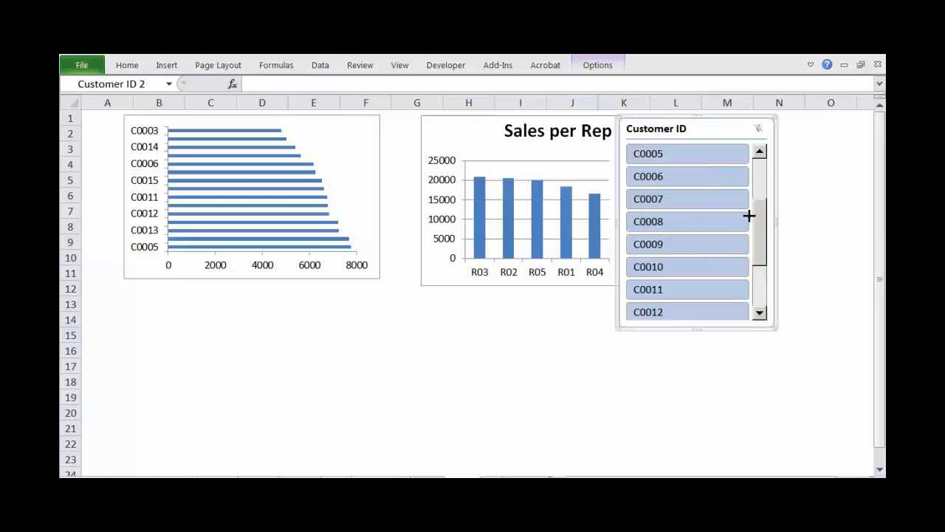
drag(760, 228, 741, 185)
Arrange the Customer ID slicer's buttons in 3 columns and move the slicer clear of the chart, to about columns L to O.
click(603, 67)
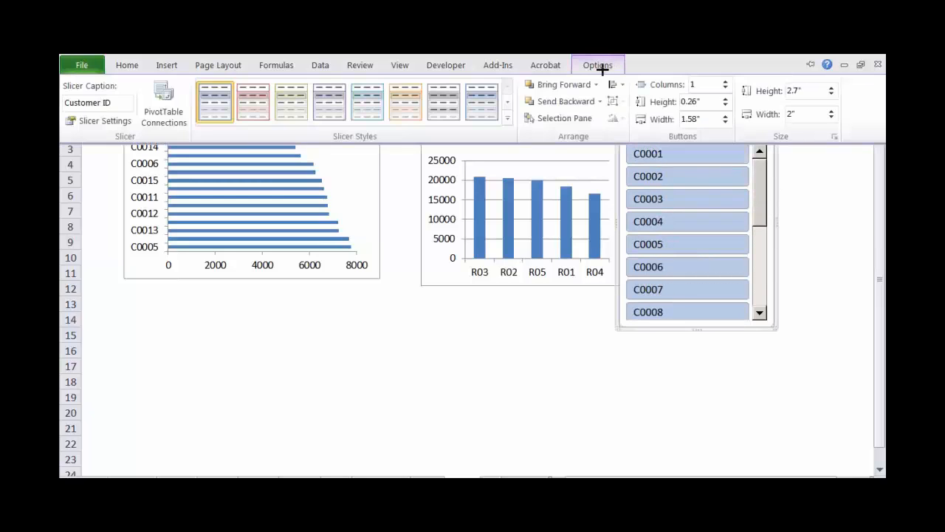
click(728, 81)
click(728, 81)
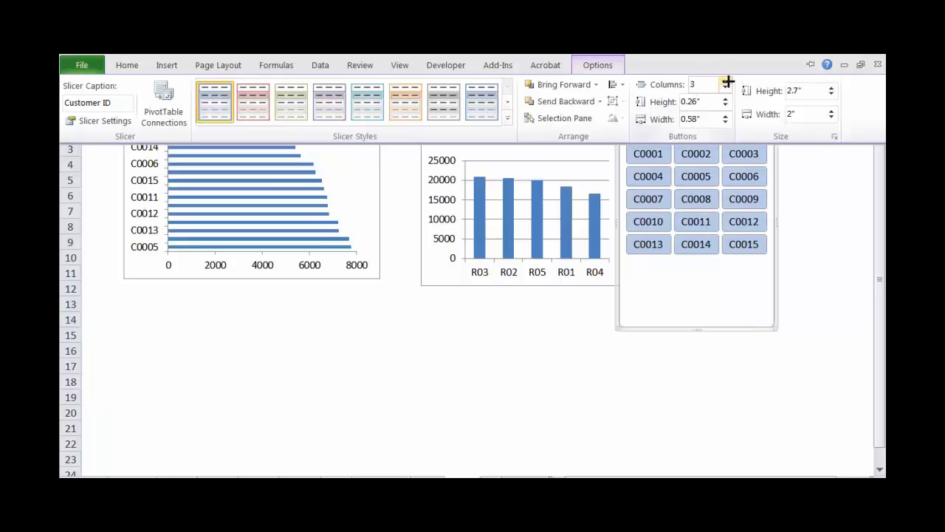
click(801, 290)
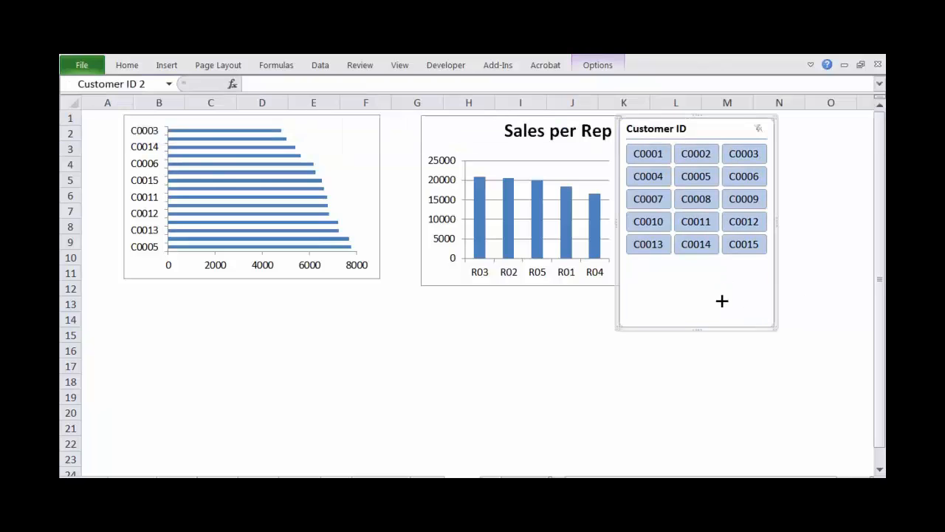
drag(715, 121, 761, 186)
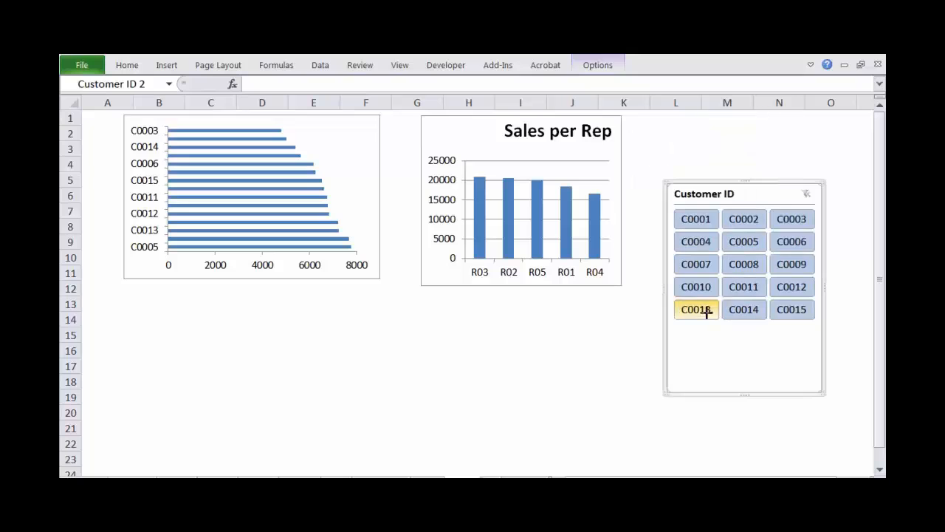
Filter the Sales per Rep chart by the first customer in slicer rows 1, 2, 3 and 5, one at a time.
click(698, 219)
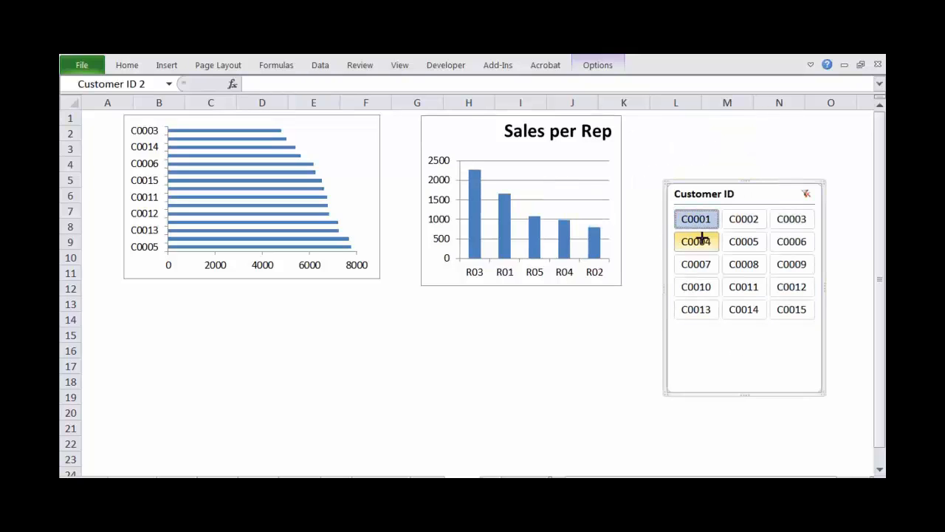
click(696, 242)
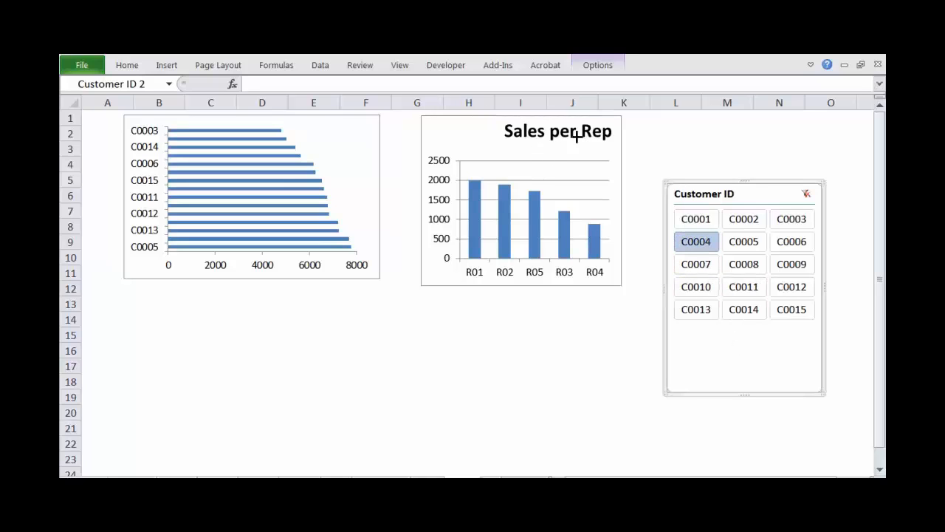
click(697, 263)
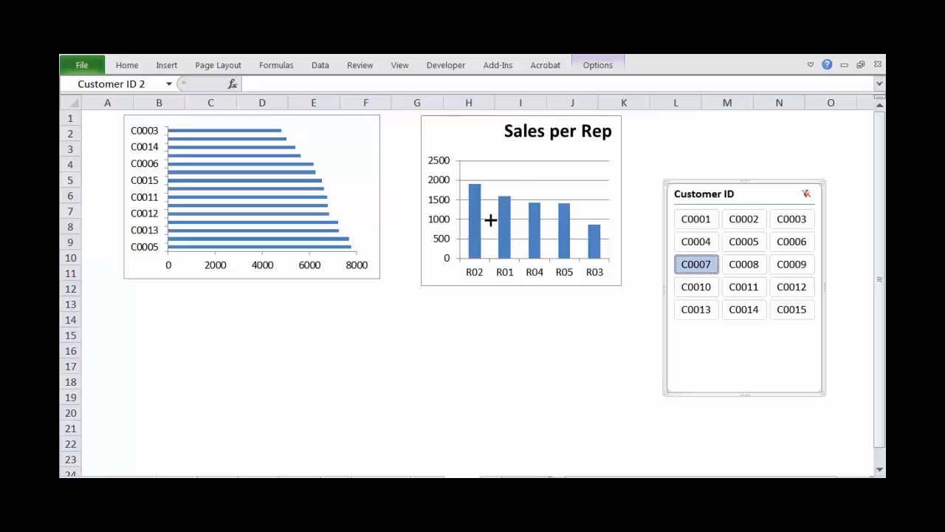
click(696, 309)
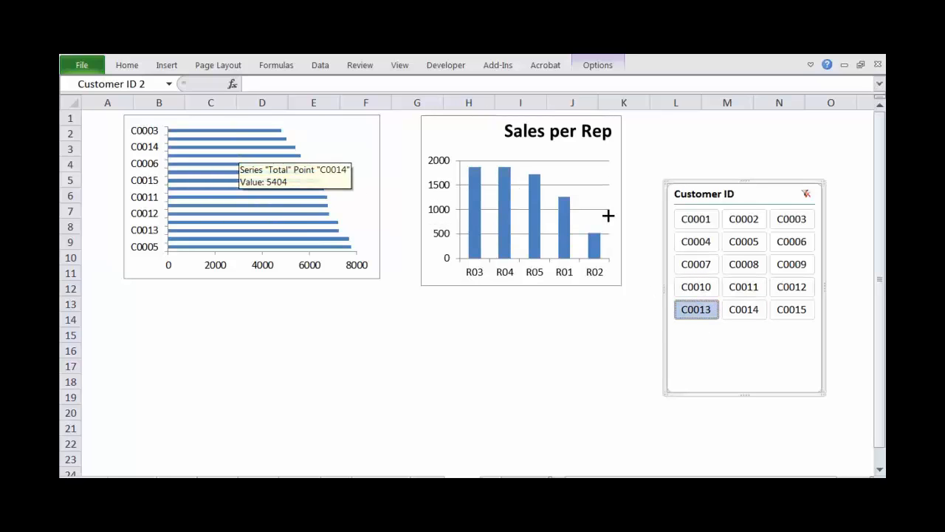
Filter the Sales per Rep chart by one customer at a time: C0001, C0004, C0007, C0010, C0015, C0009, C0008, C0002, C0014, C0001.
click(696, 219)
click(697, 241)
click(698, 263)
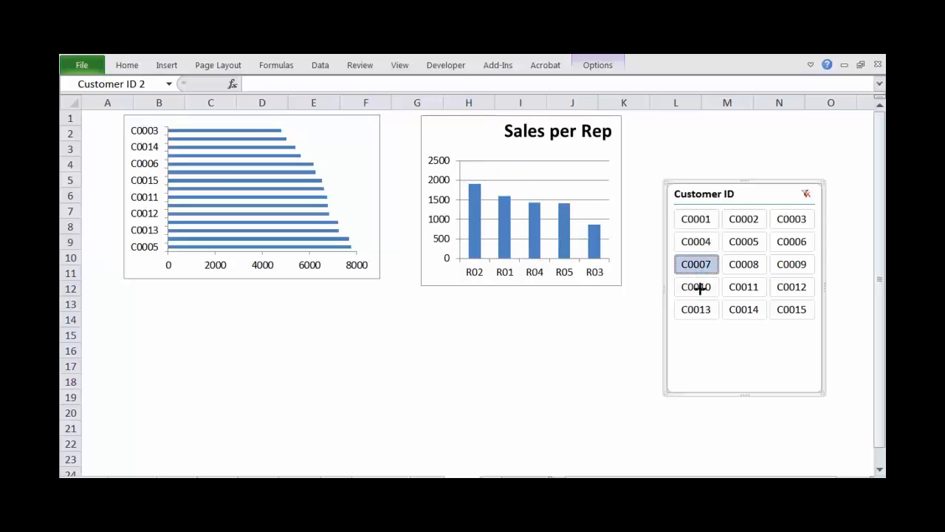
click(698, 286)
click(800, 311)
click(783, 264)
click(743, 264)
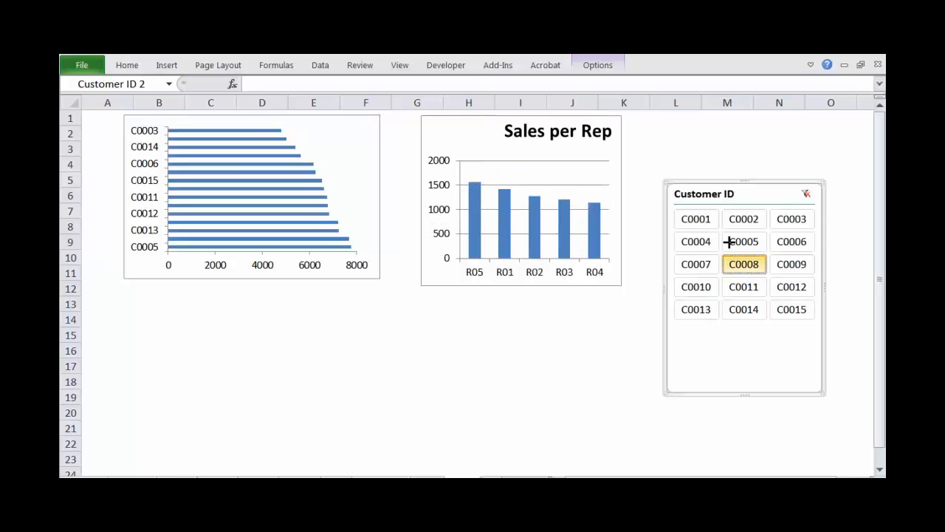
click(746, 220)
click(743, 309)
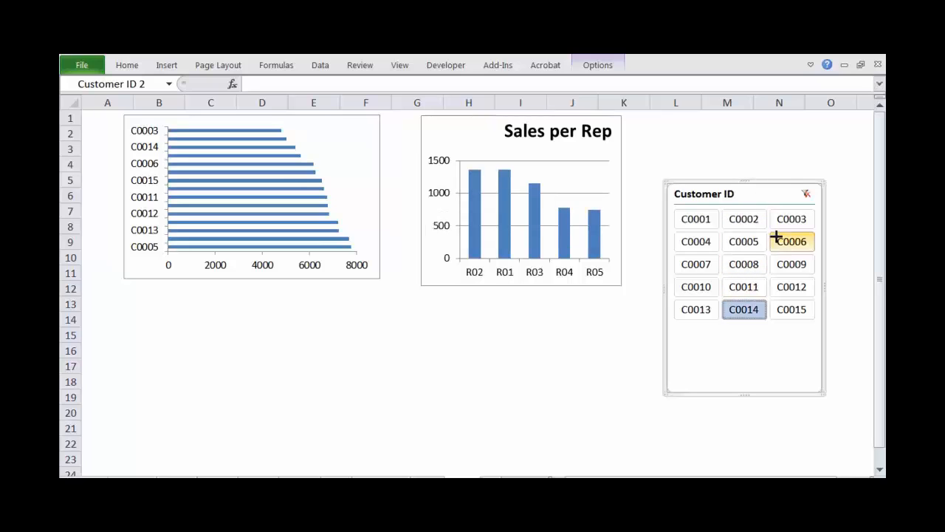
click(691, 216)
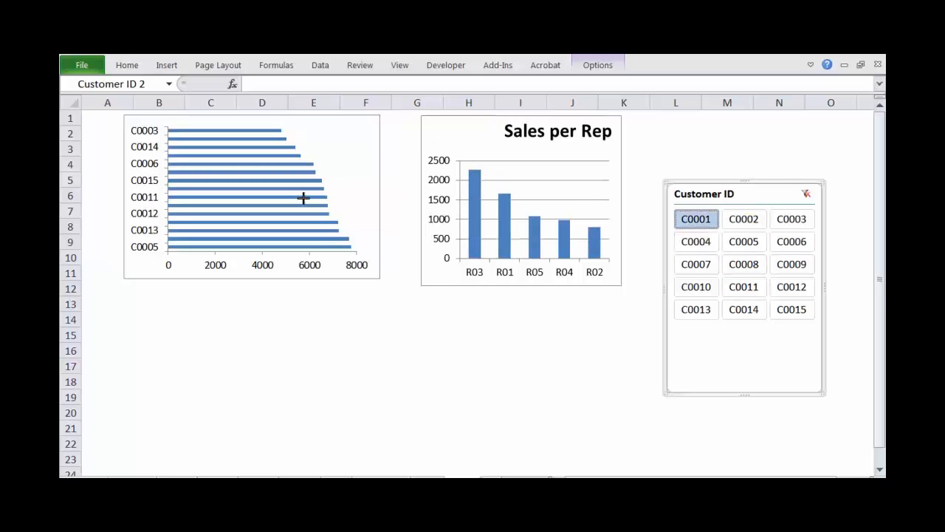
Connect the Customer ID slicer to PivotTable1 on sheet1 and disconnect it from PivotTable3 on sheet3 and PivotTable4 on sheet4.
click(599, 65)
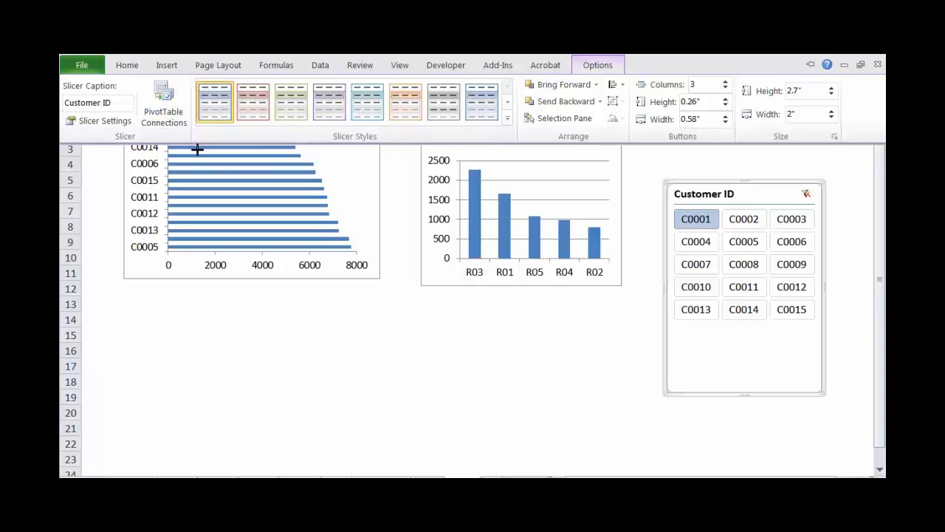
mouse_move(171, 73)
mouse_down()
mouse_move(141, 121)
mouse_move(200, 84)
mouse_move(133, 93)
mouse_move(211, 101)
mouse_move(131, 85)
mouse_up()
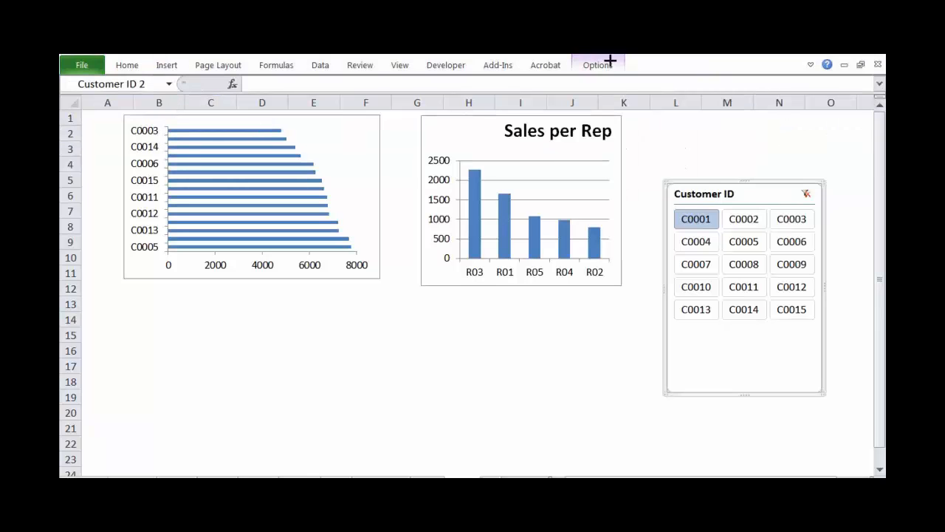
click(606, 62)
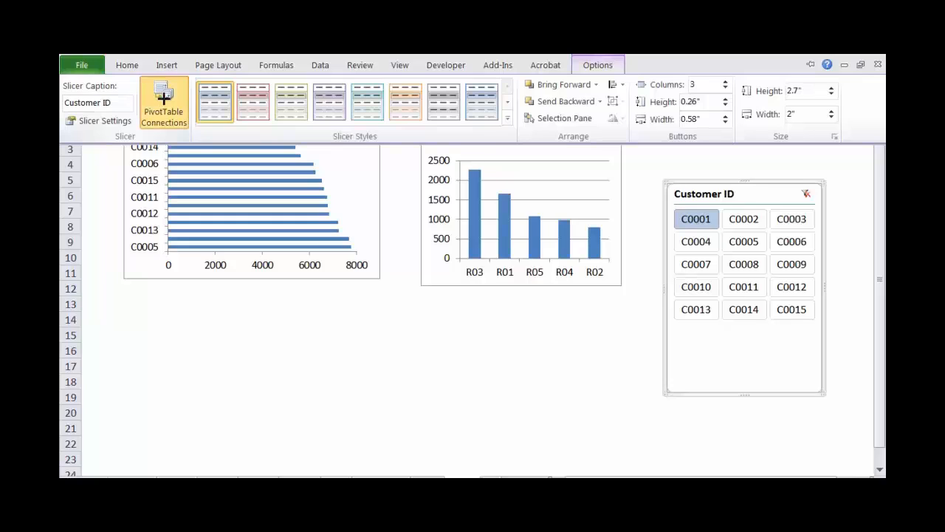
click(163, 97)
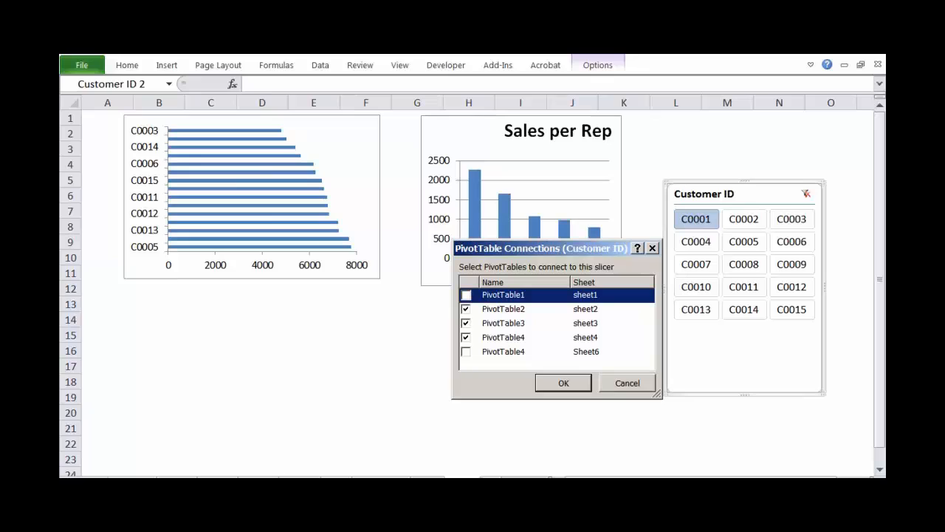
click(466, 295)
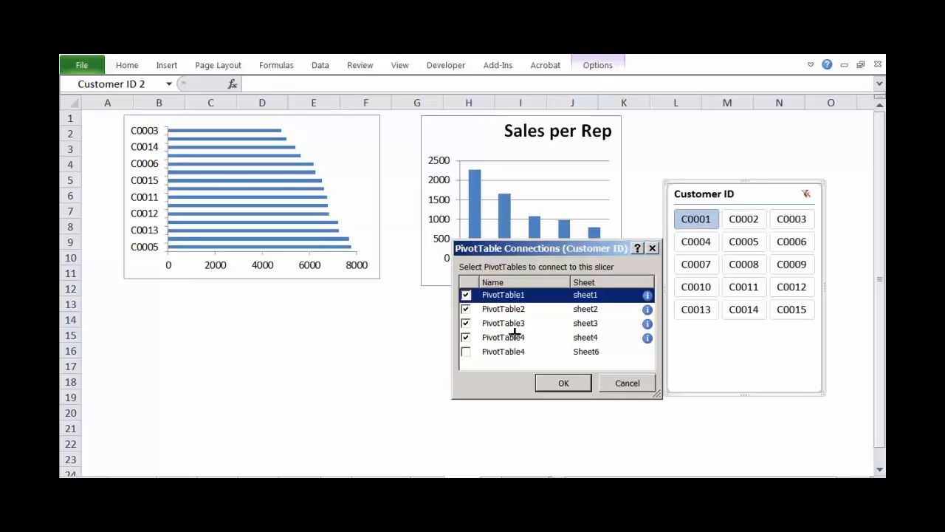
click(466, 322)
click(466, 336)
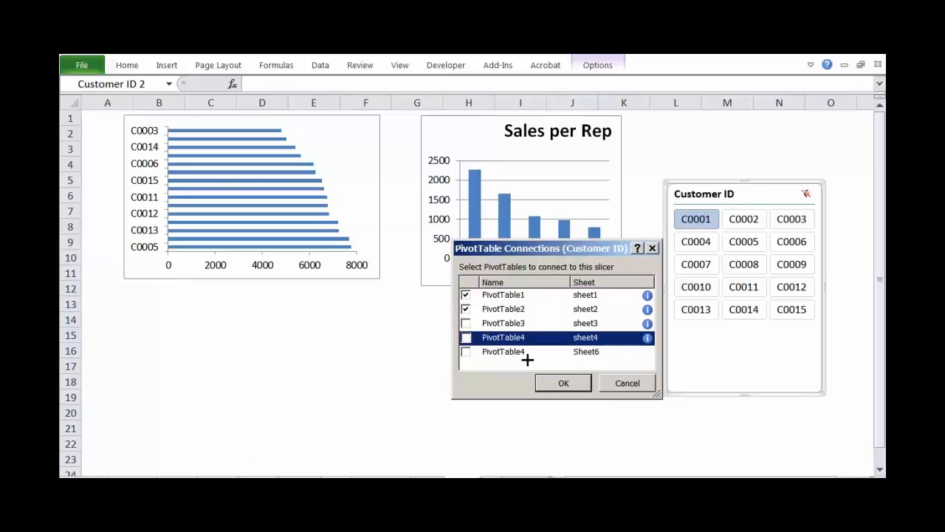
click(562, 382)
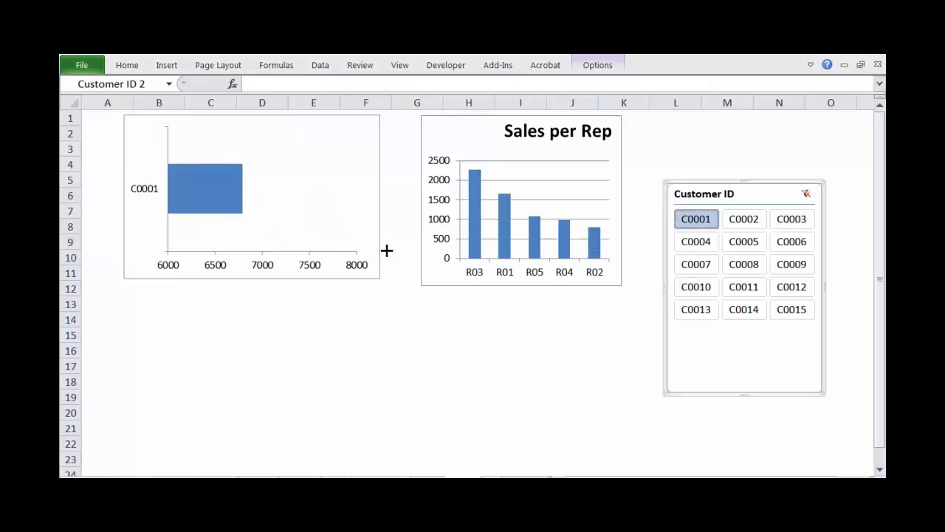
Filter both charts by C0004, clear the filter, select C0004, C0007 and C0010 together, and end with only C0006.
click(703, 241)
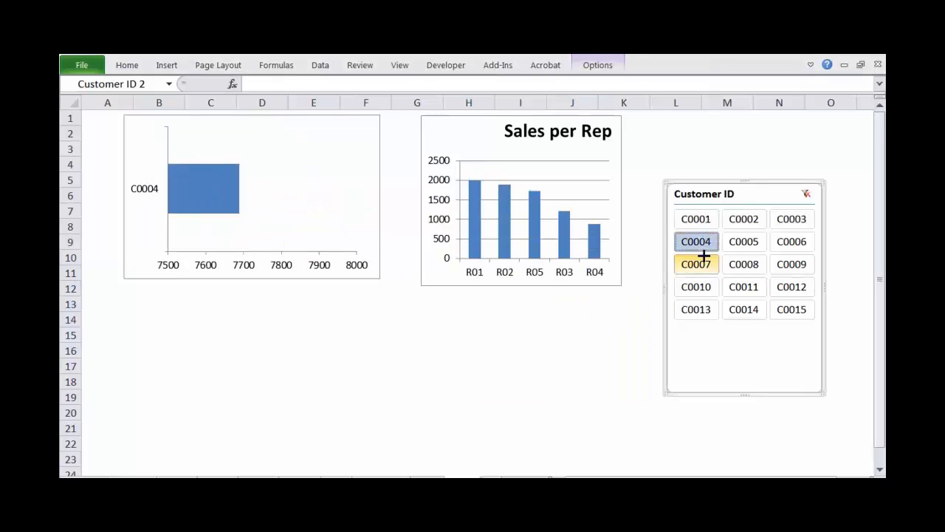
click(805, 195)
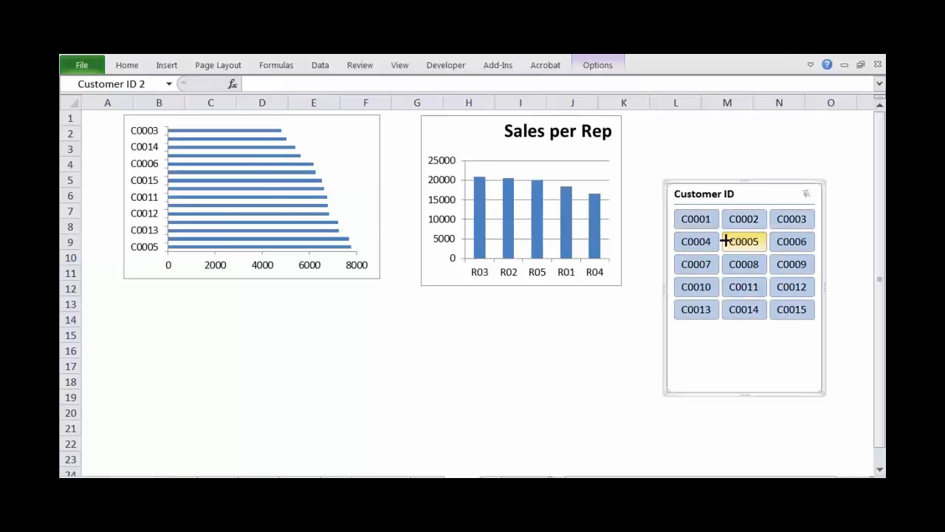
click(698, 241)
ctrl+click(703, 267)
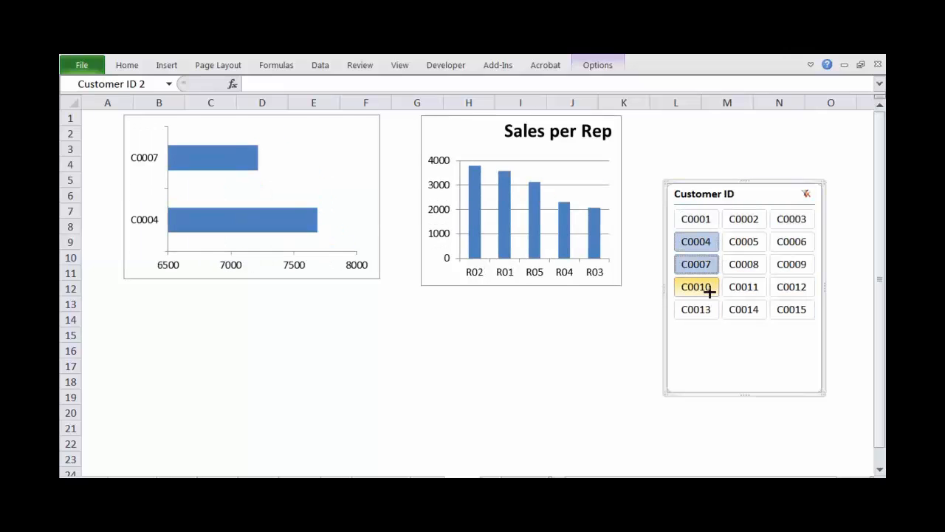
ctrl+click(707, 290)
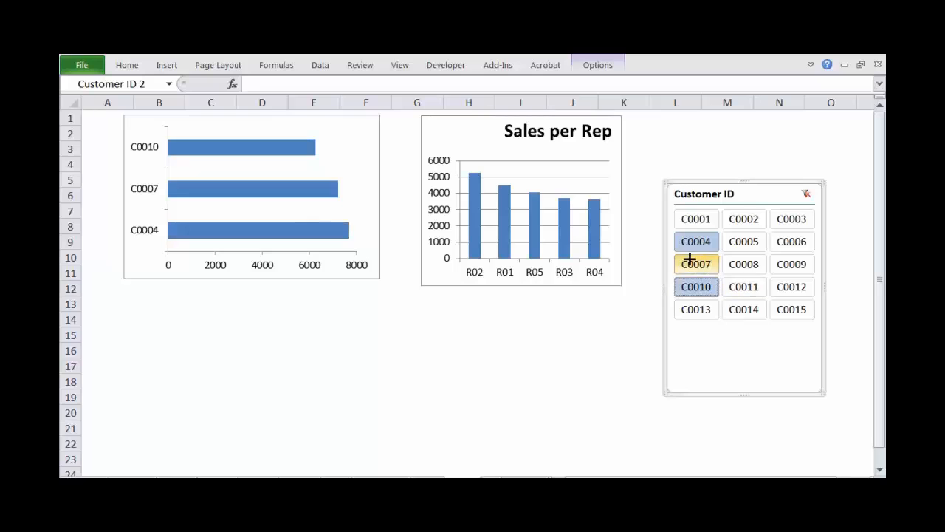
click(774, 244)
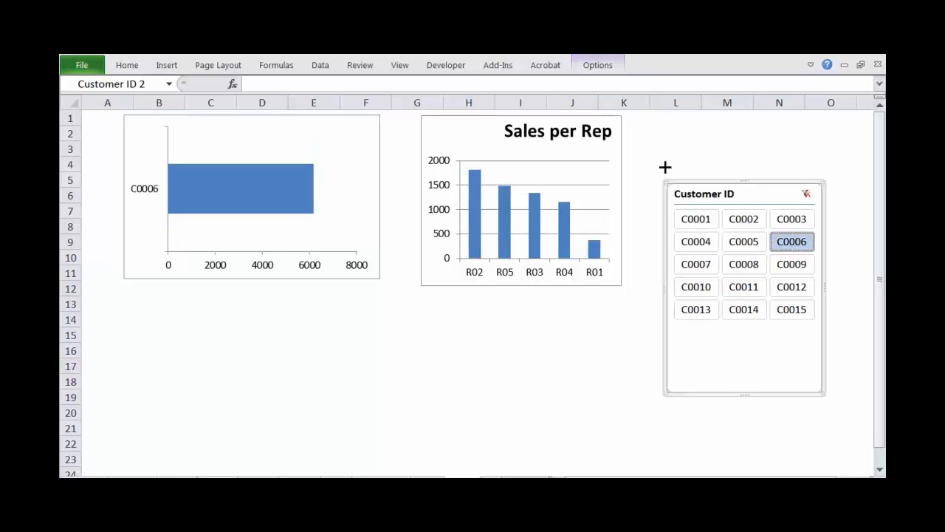
Disconnect the Customer ID slicer from PivotTable2 on sheet2, leaving only PivotTable1 connected.
click(600, 65)
click(164, 111)
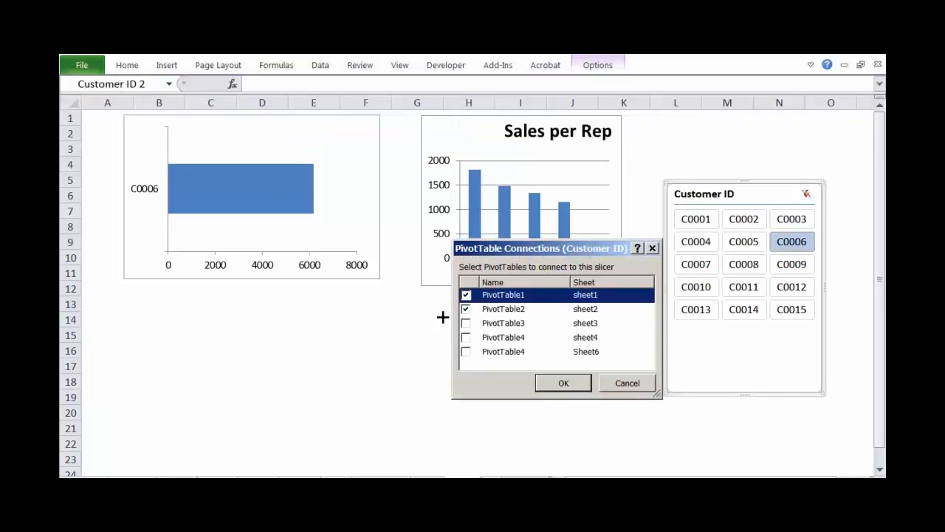
click(465, 309)
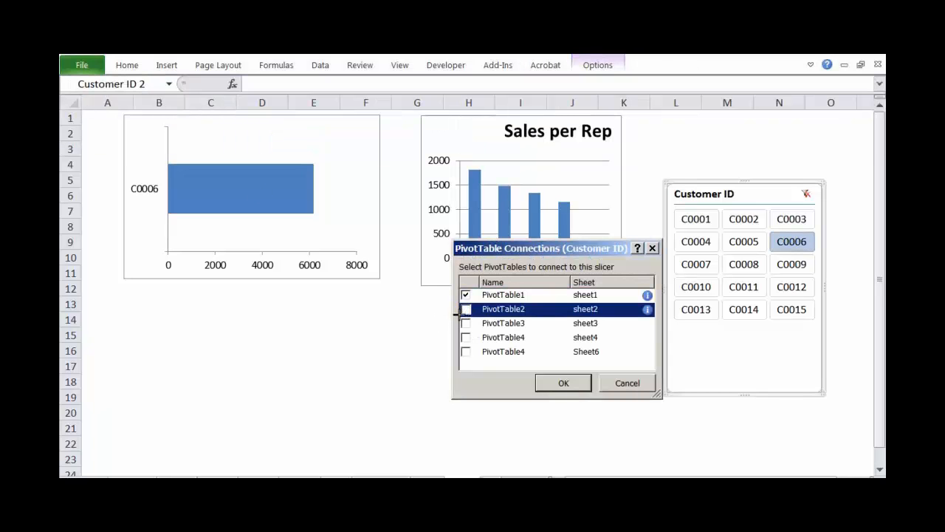
click(565, 382)
Filter by customers C0011, C0002, C0005, C0013, C0001 and C0006 one at a time, and clear the Customer ID filter.
click(738, 288)
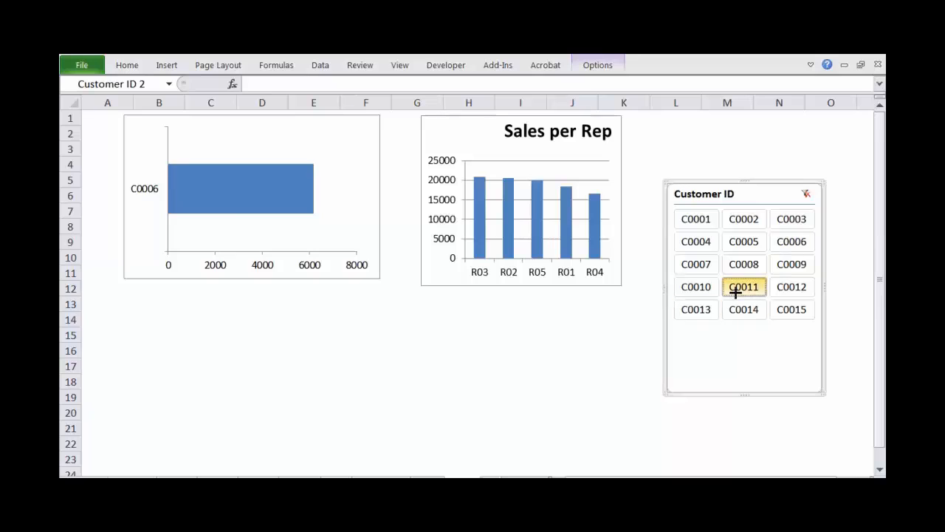
click(743, 219)
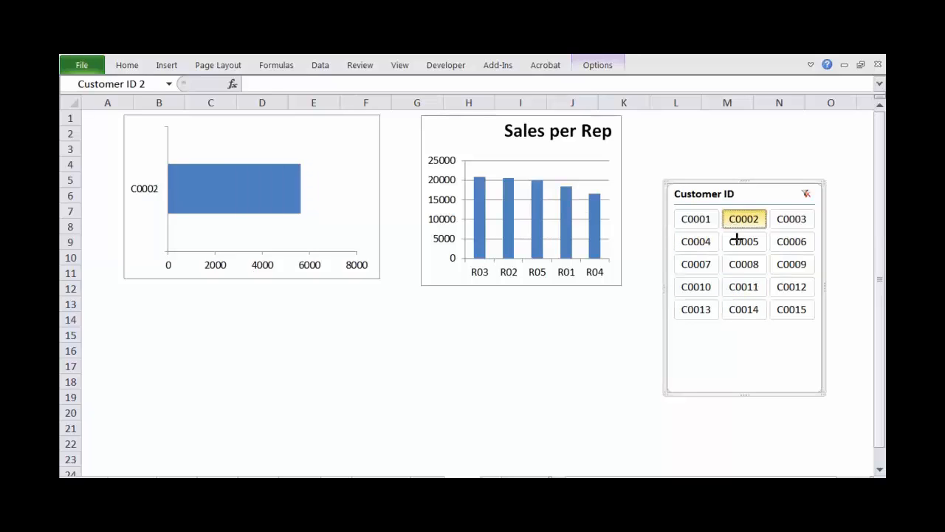
click(743, 242)
click(696, 309)
click(696, 218)
click(791, 242)
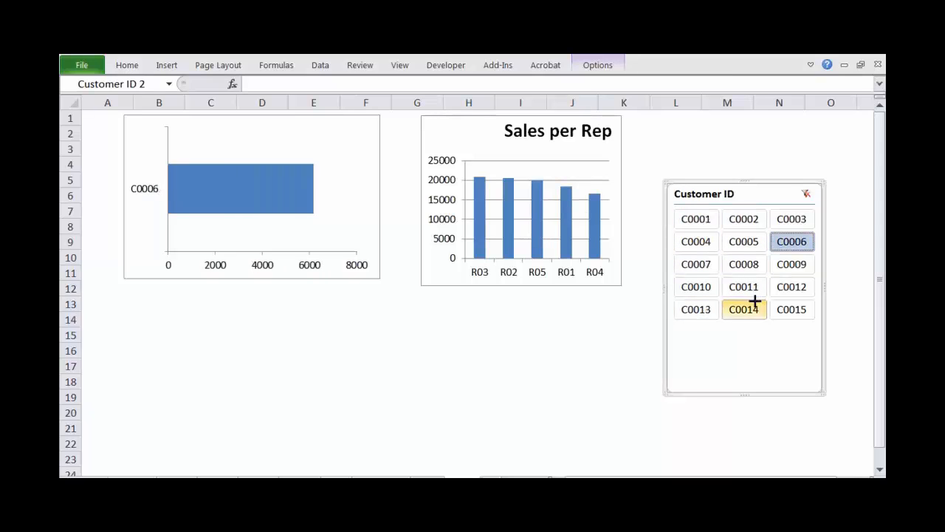
click(806, 193)
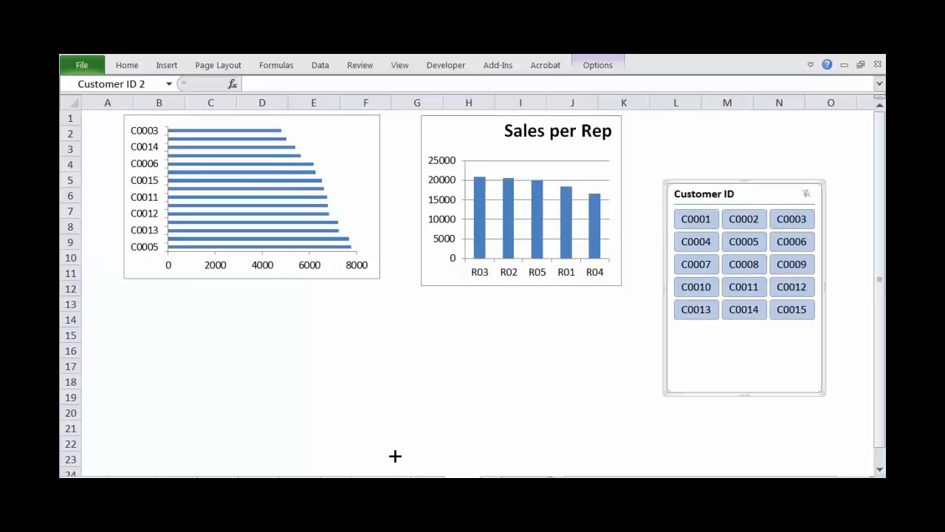
On the finished dashboard sheet, connect the Customer ID slicer to PivotTable2, PivotTable3 and the PivotTable4 on sheet4.
click(379, 477)
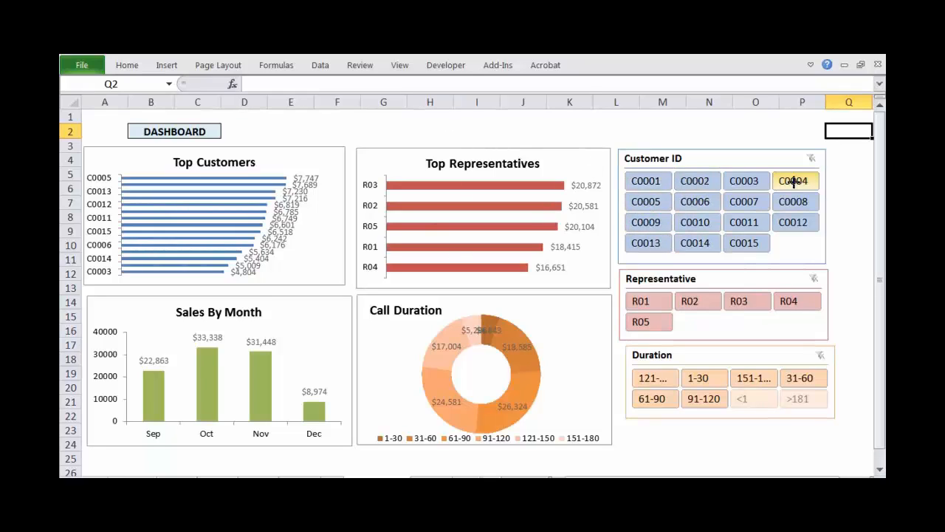
click(776, 158)
click(604, 65)
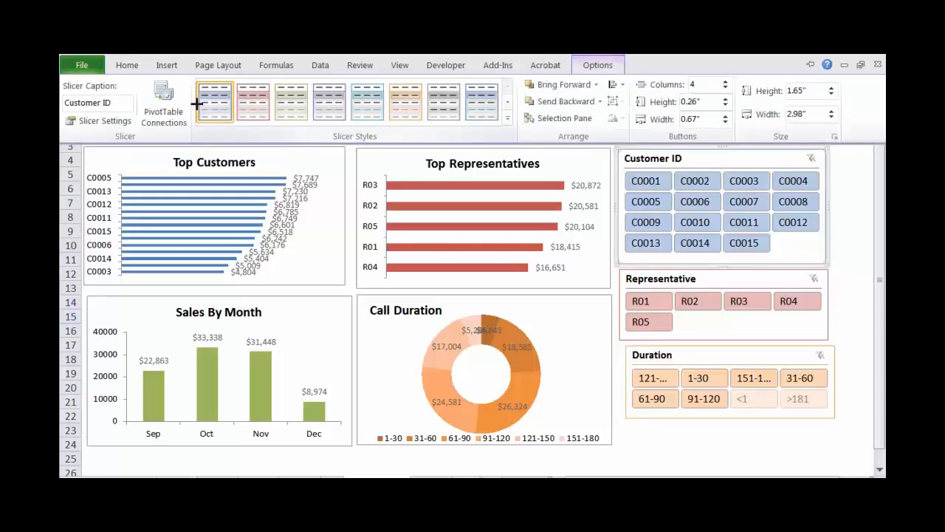
click(169, 112)
click(466, 309)
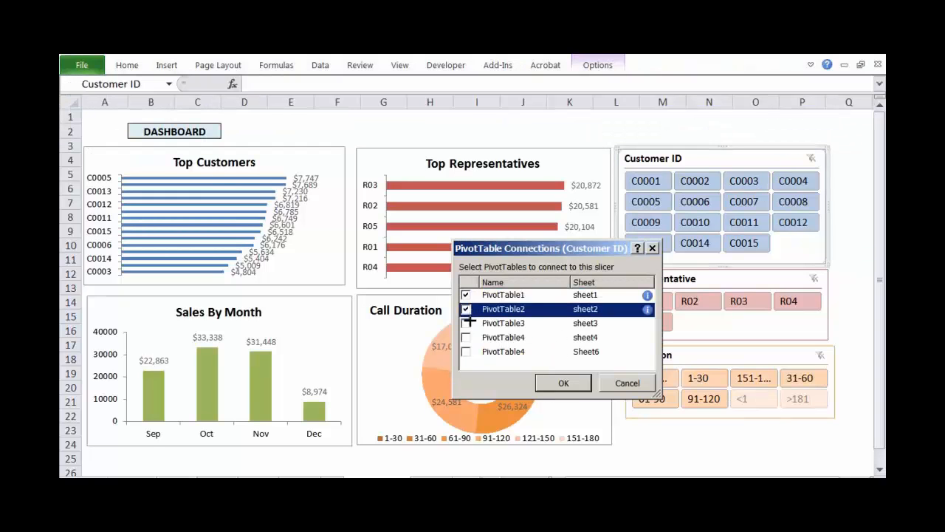
click(466, 322)
click(466, 337)
key(Return)
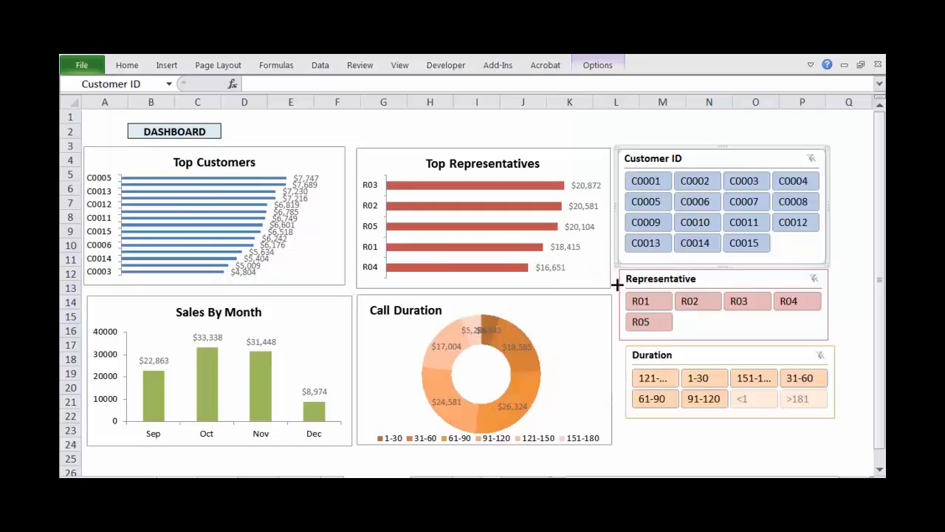
Examine the customer, representative and month pivot tables and the source data table on their sheets, and return to the finished dashboard.
click(138, 477)
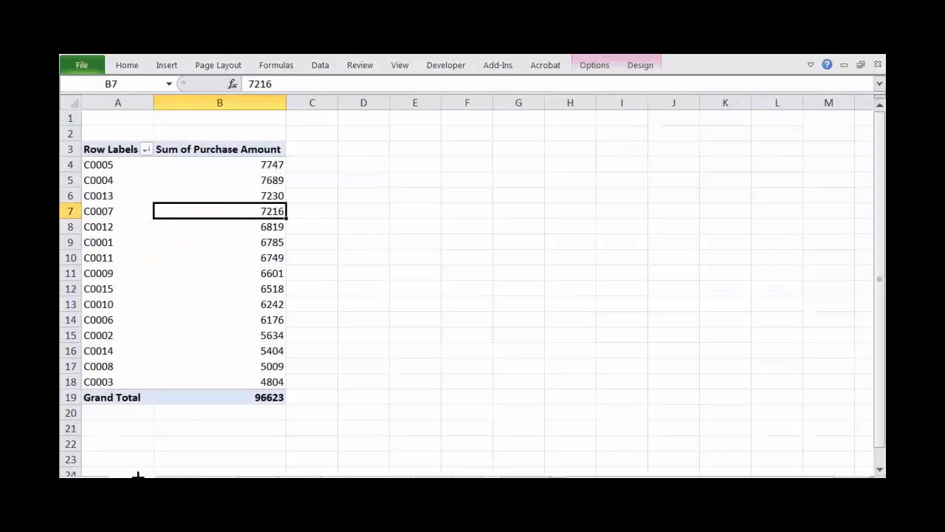
click(173, 479)
drag(118, 227, 118, 165)
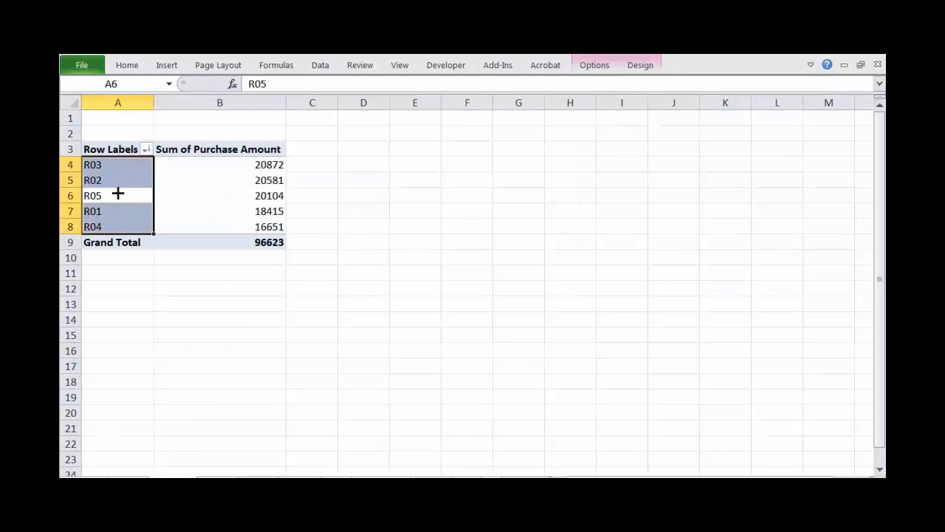
click(120, 152)
click(235, 478)
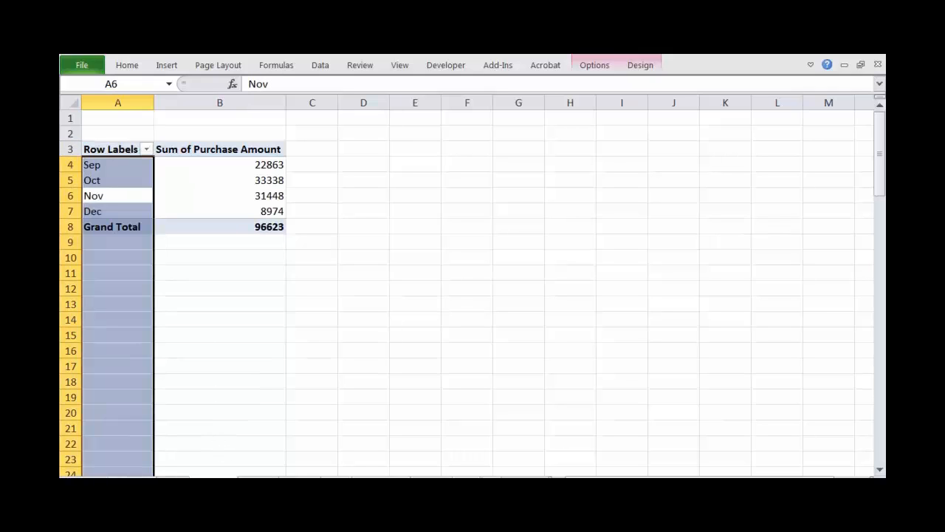
click(428, 478)
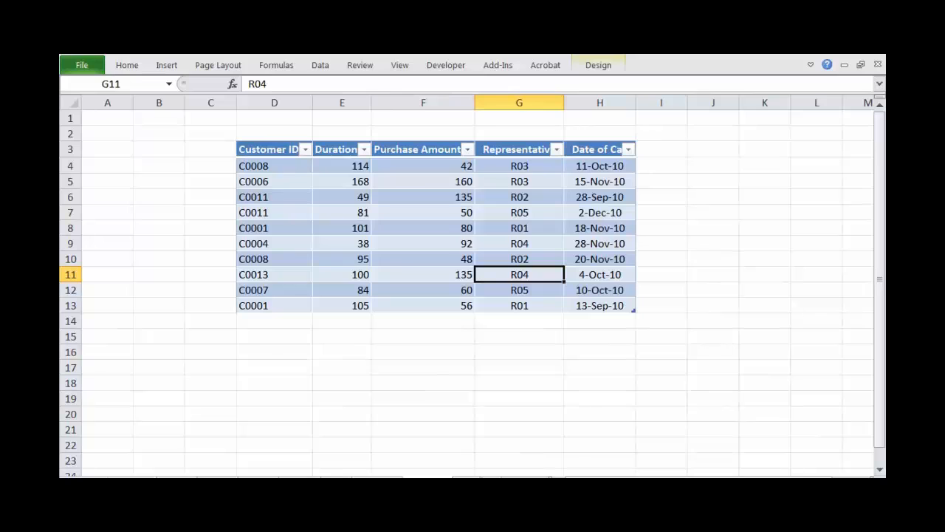
click(378, 477)
click(706, 147)
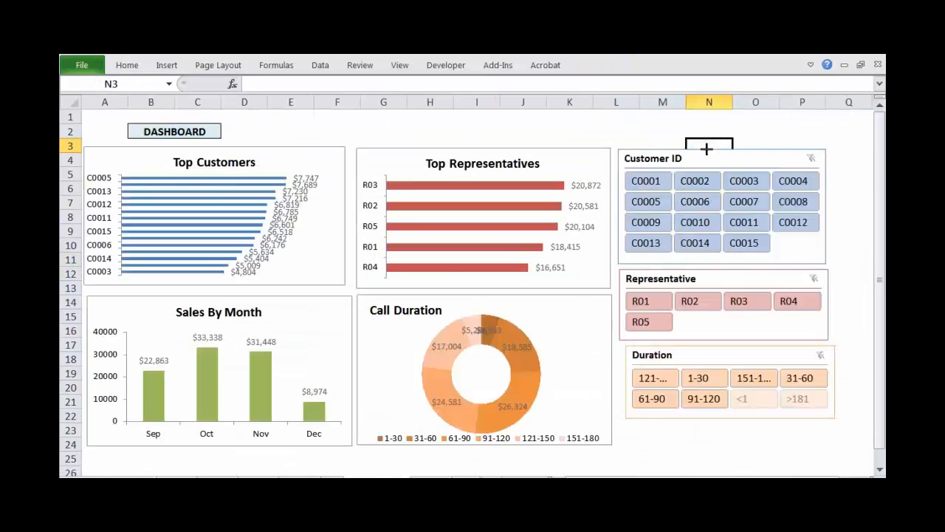
Disconnect the dashboard's Customer ID slicer from PivotTable2 on sheet2 and PivotTable3 on sheet3.
click(709, 157)
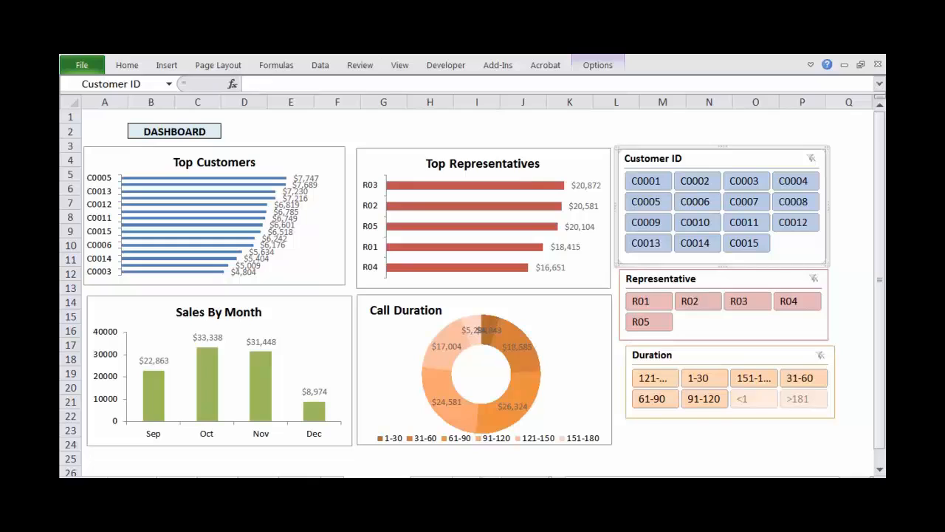
click(598, 65)
click(163, 104)
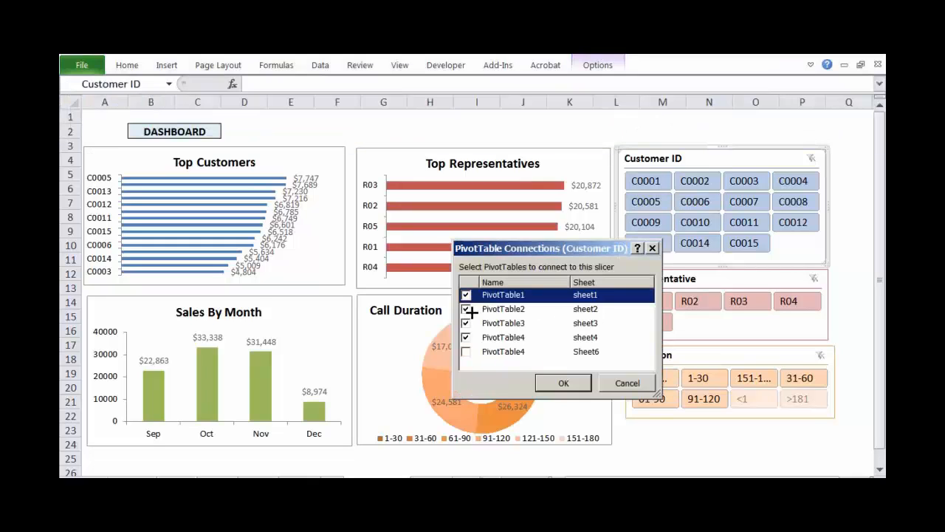
click(465, 309)
click(466, 322)
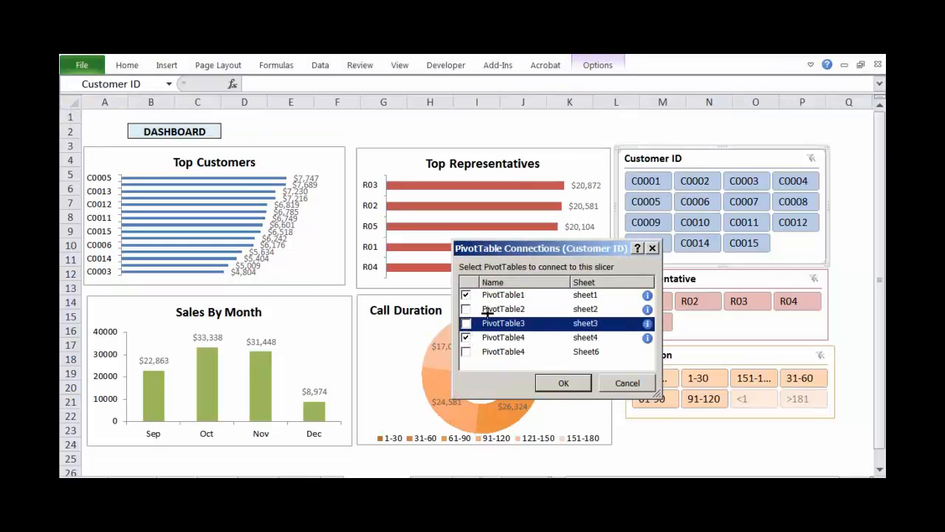
click(550, 385)
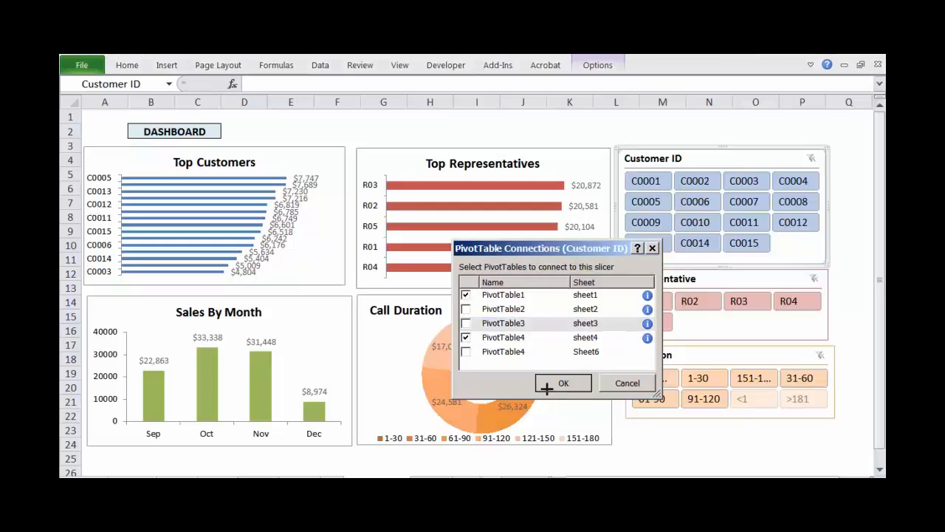
On the sheet with the Sales per Rep chart, review which PivotTables the Customer ID slicer is connected to.
click(457, 478)
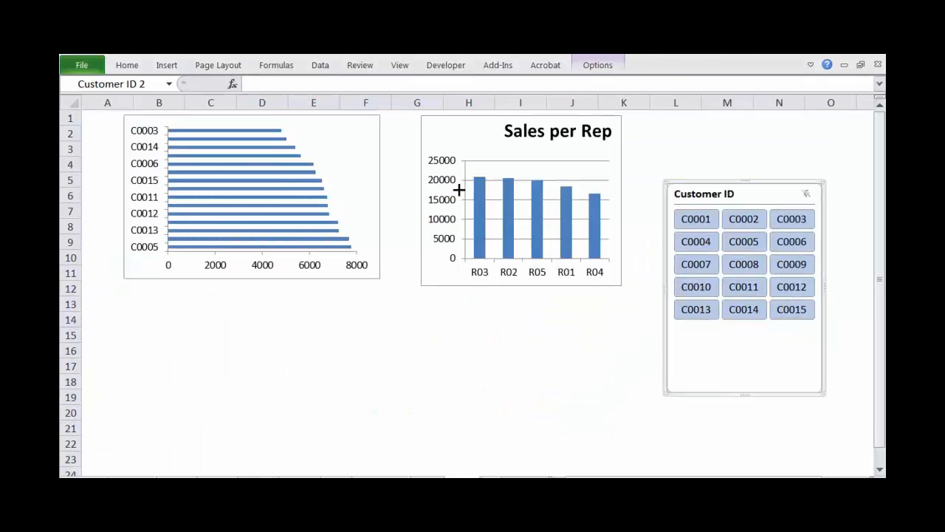
click(598, 65)
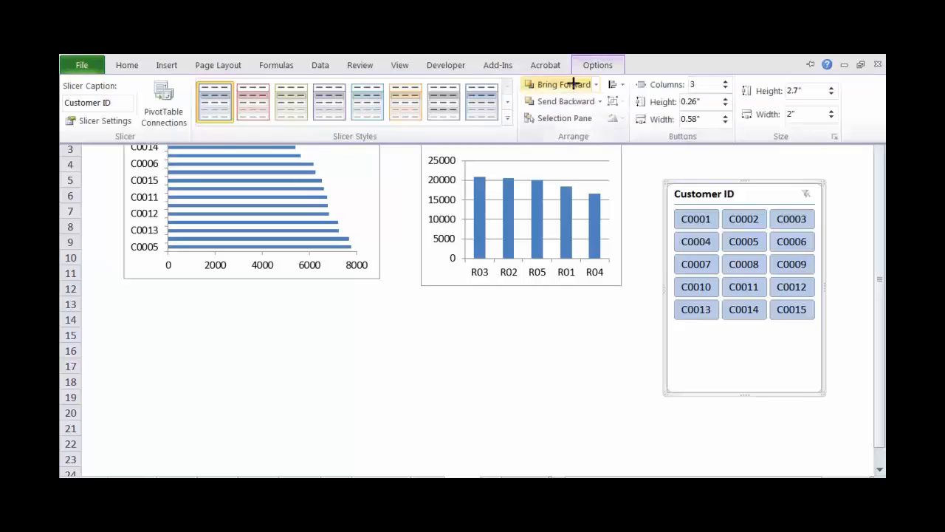
click(163, 103)
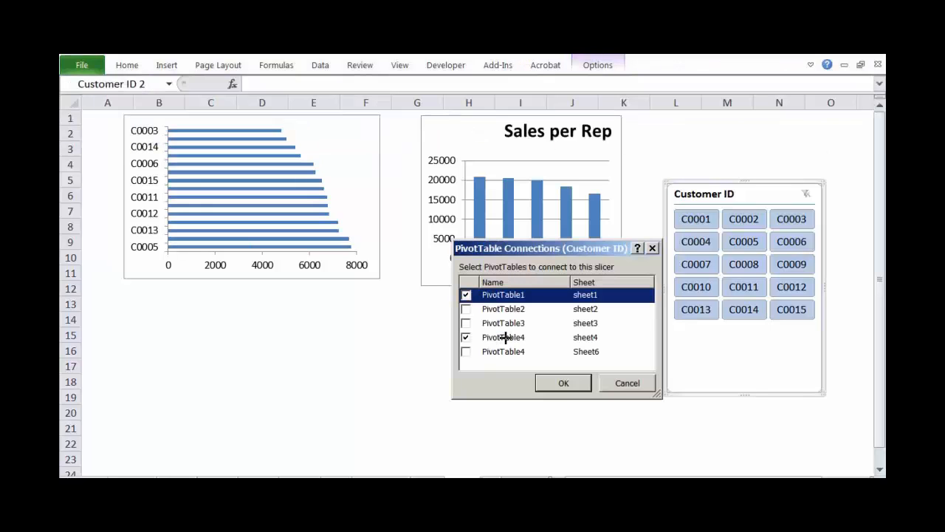
click(644, 384)
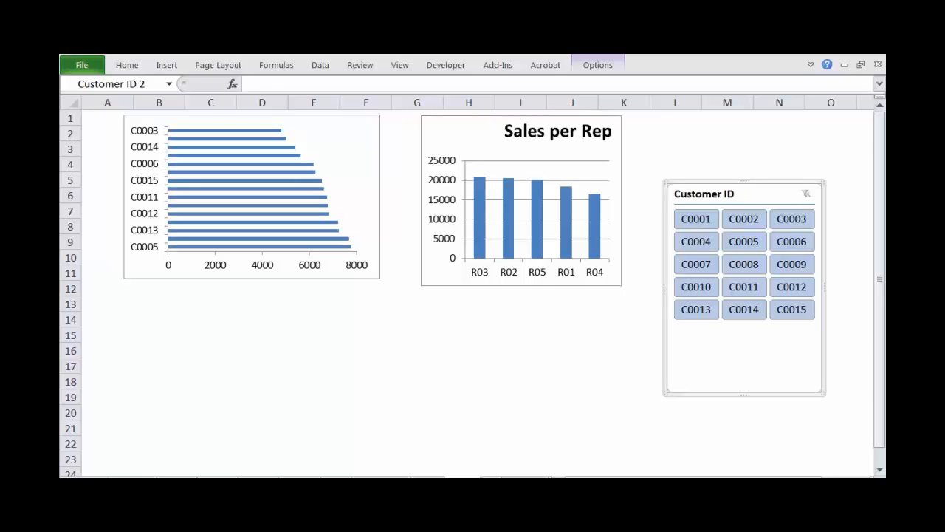
Return to the finished dashboard and compare the Sales By Month and Call Duration charts, selecting each in turn.
click(133, 482)
click(378, 482)
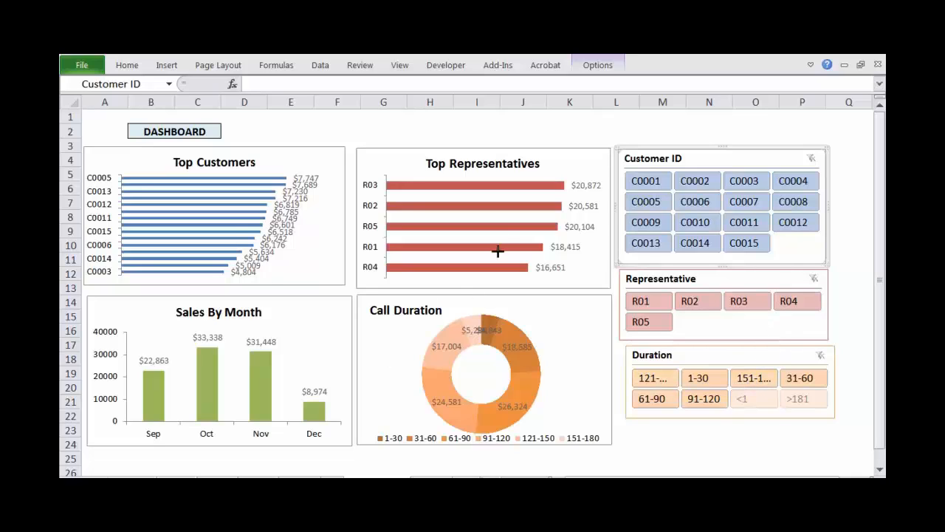
click(305, 328)
click(502, 310)
click(339, 319)
click(503, 311)
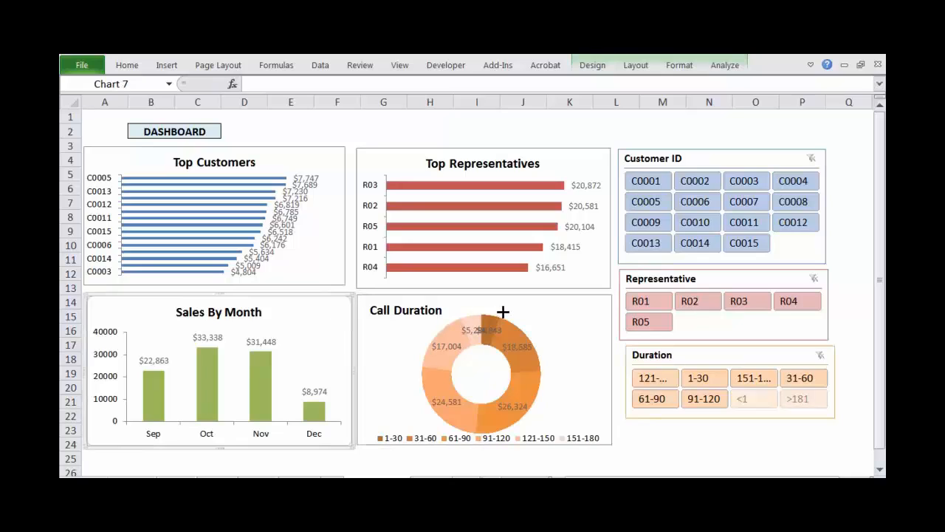
click(332, 309)
click(508, 311)
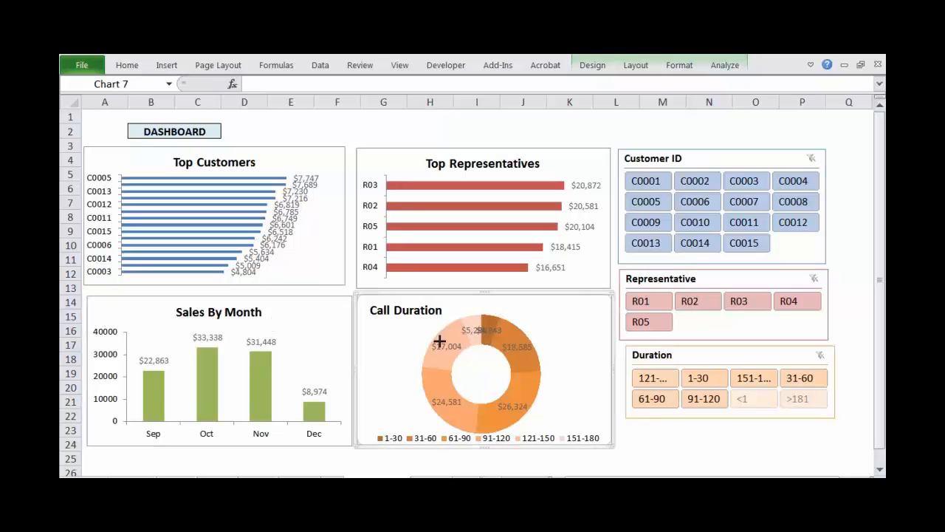